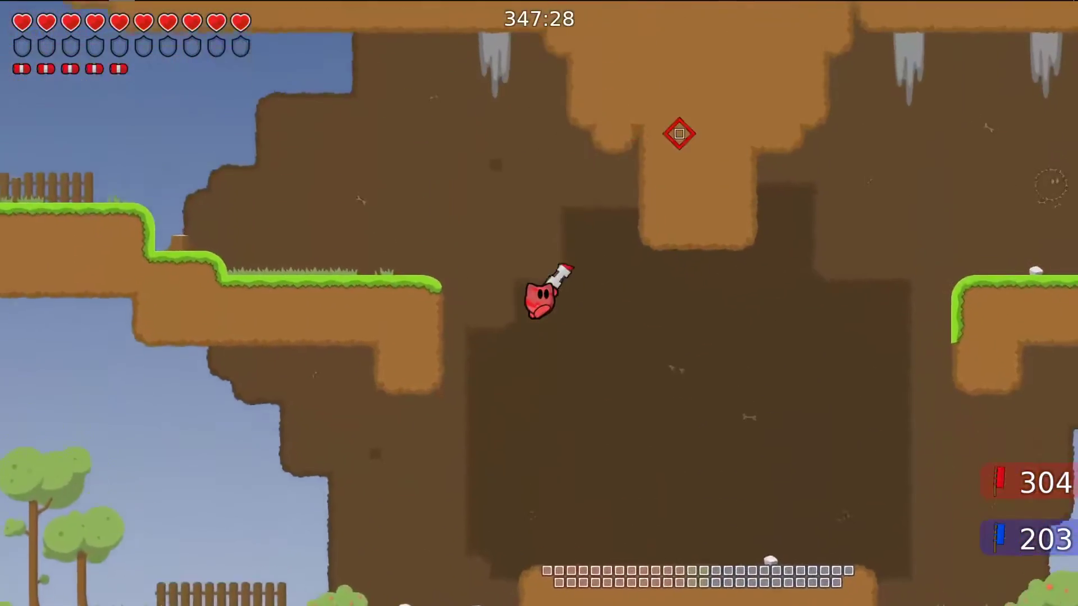
# Fire the grappling hook at platforms, ledges and a pillar to swing across the level
pyautogui.rightClick(287, 238)
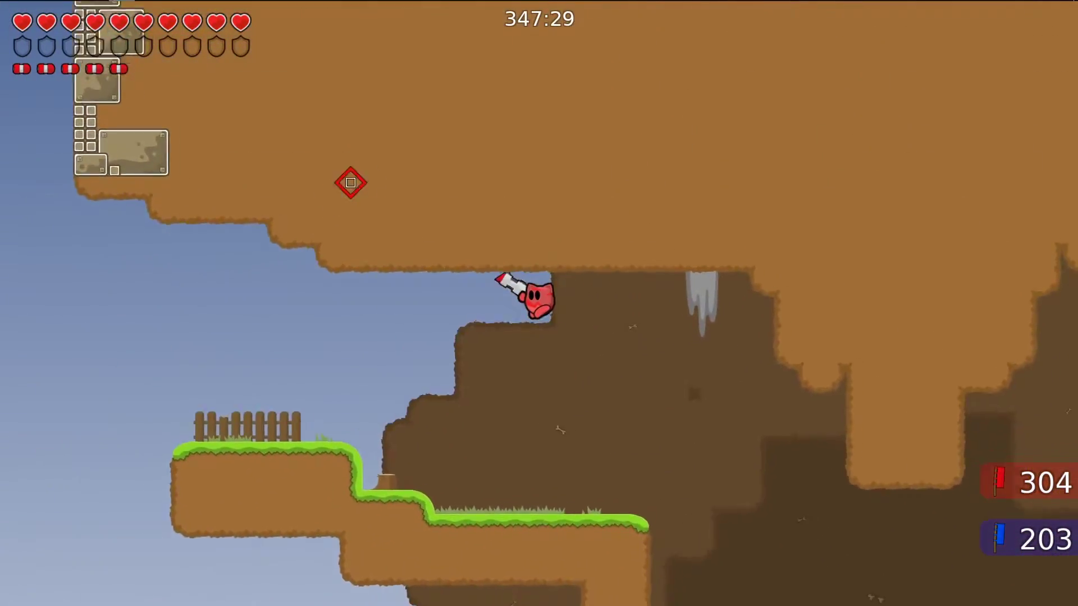
pyautogui.press('d')
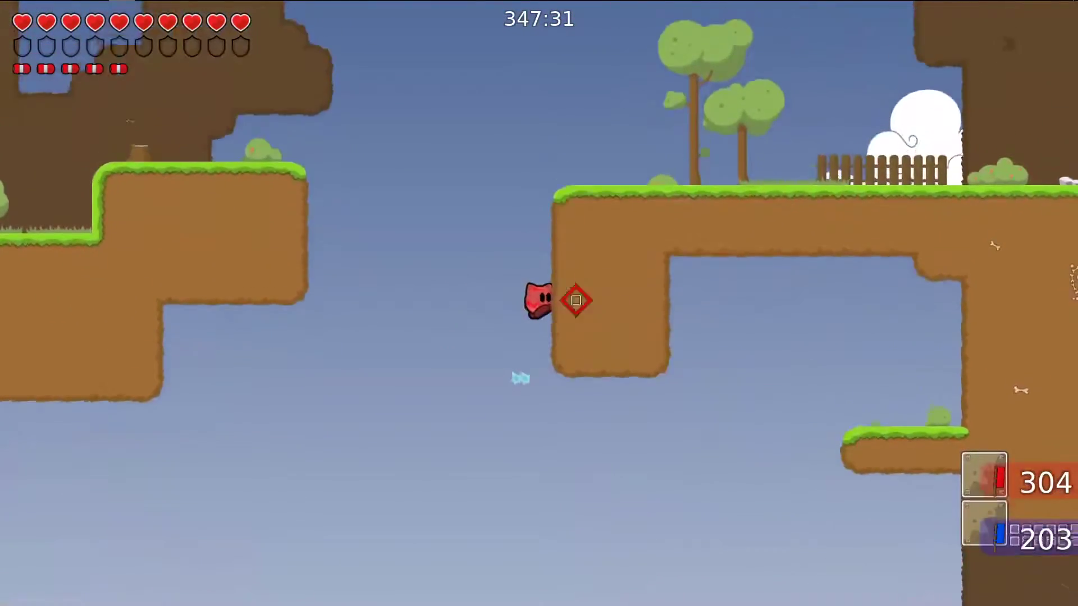
pyautogui.rightClick(736, 183)
pyautogui.rightClick(489, 526)
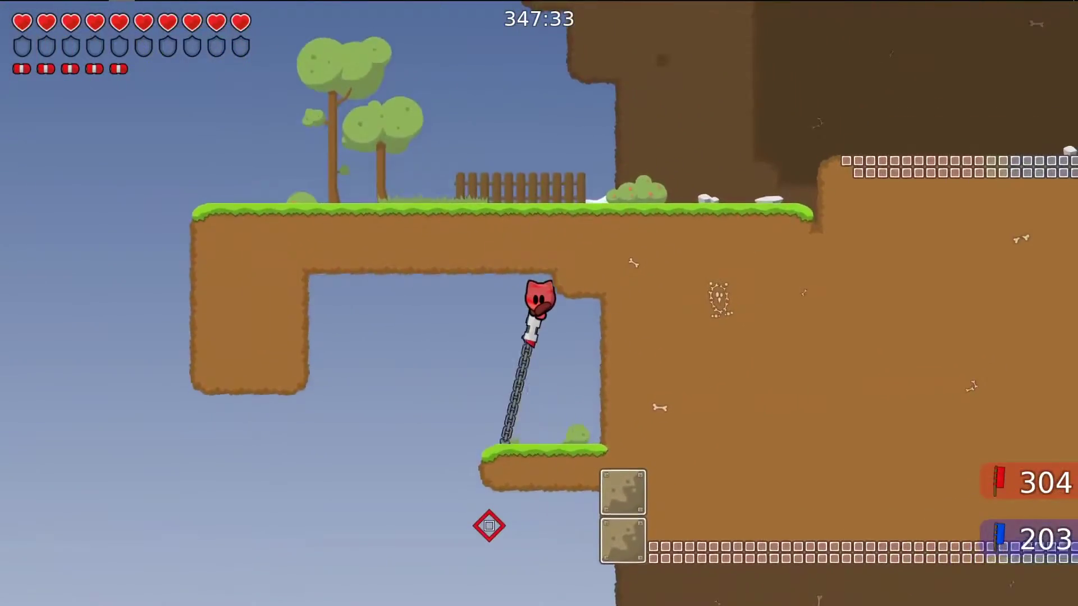
pyautogui.rightClick(621, 479)
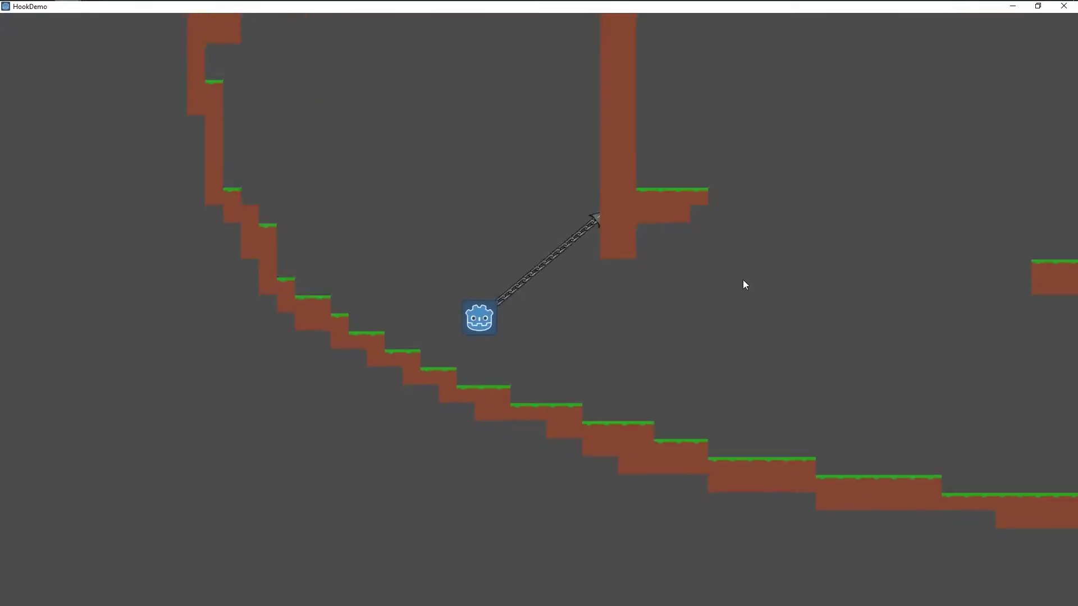
pyautogui.rightClick(427, 193)
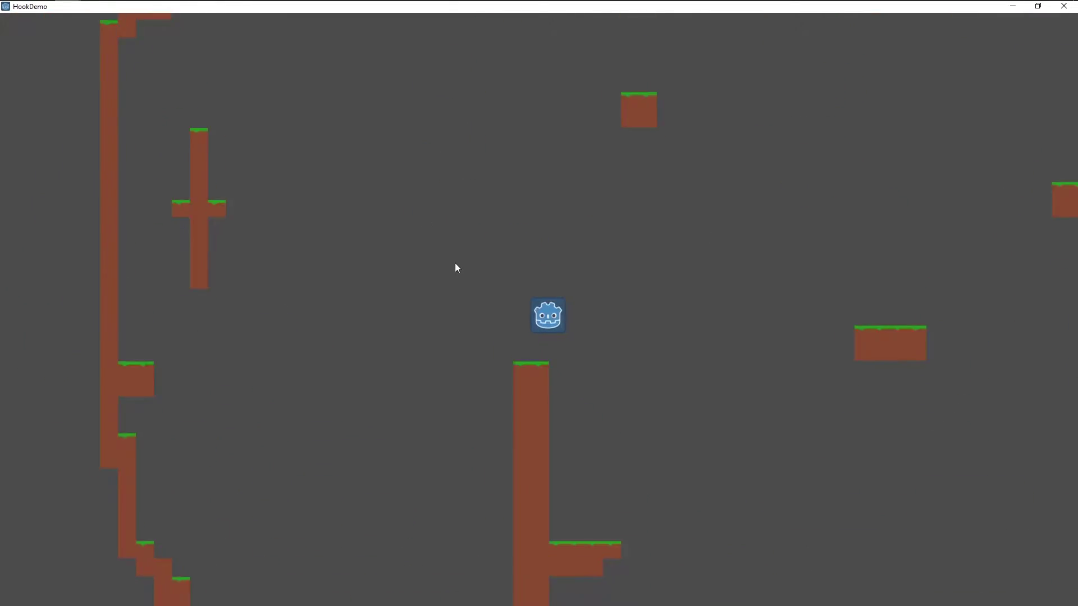
pyautogui.rightClick(447, 193)
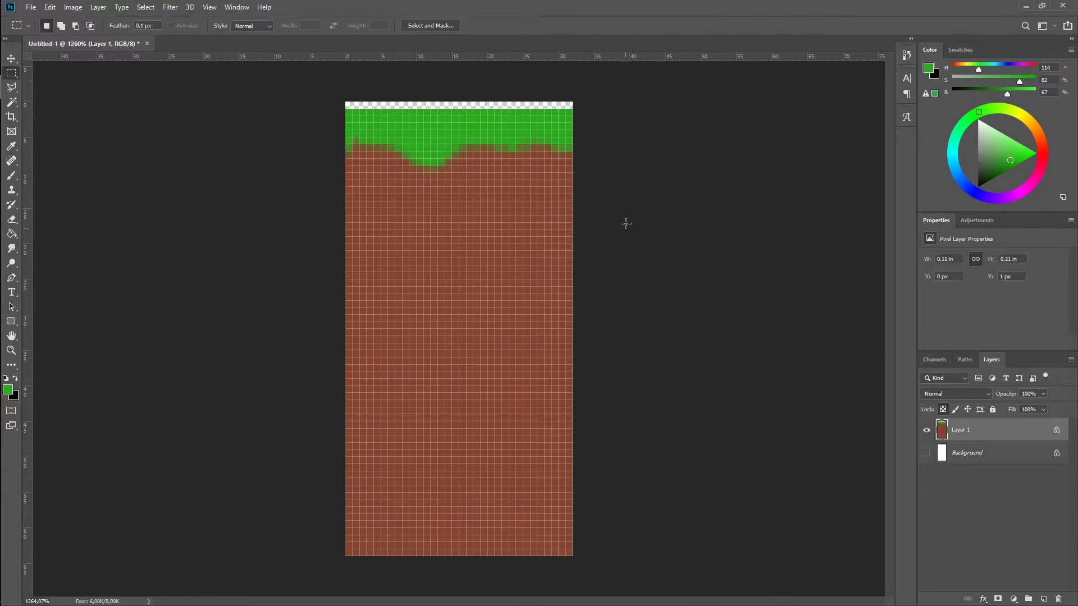
# Adjust the tile's image size and layers in Photoshop
pyautogui.hotkey('ctrl', 'alt', 'i')
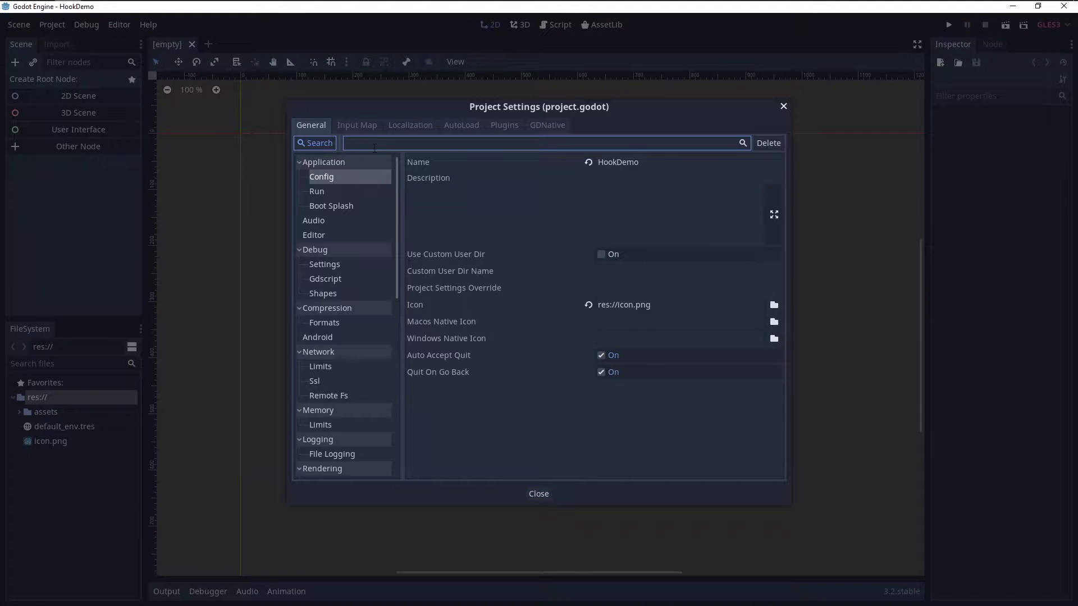
pyautogui.write('layer')
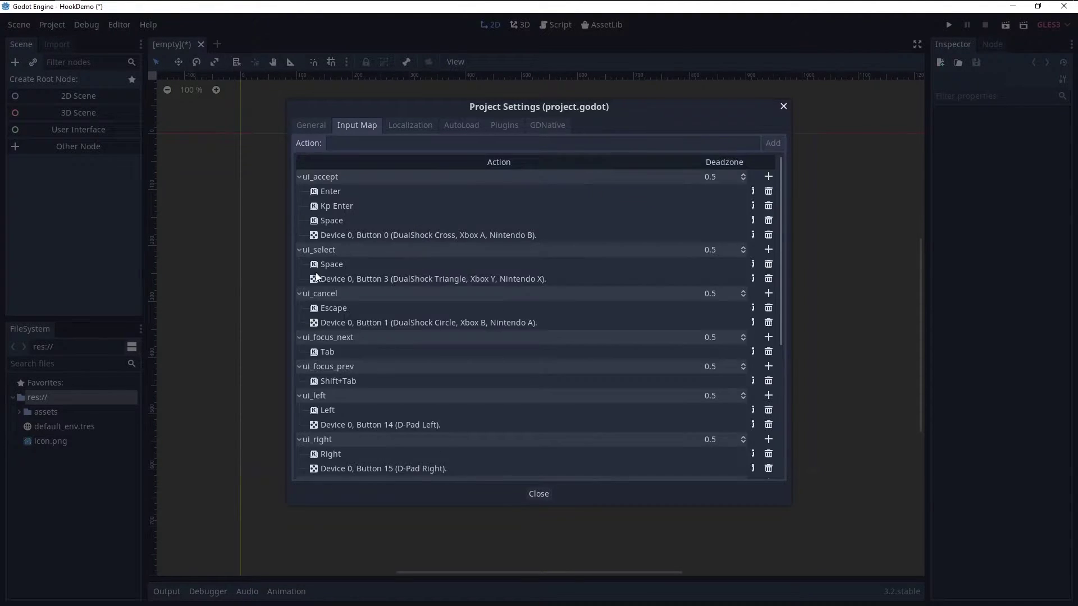
pyautogui.scroll(-10, 539, 314)
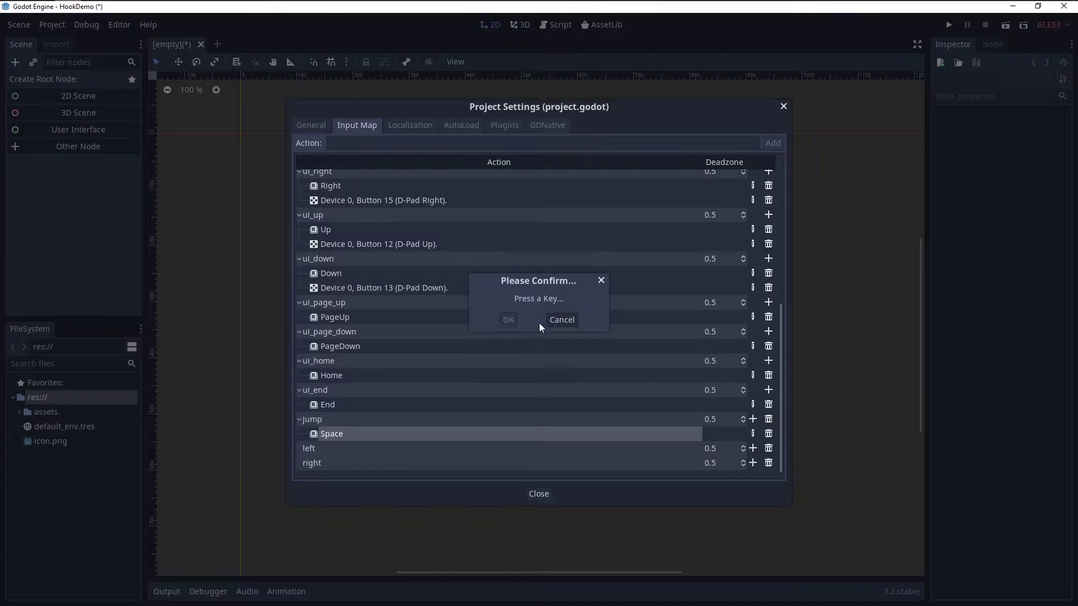
# Bind the right input action to the Right key in Godot's Input Map
pyautogui.press('Left')
pyautogui.click(508, 319)
pyautogui.click(753, 463)
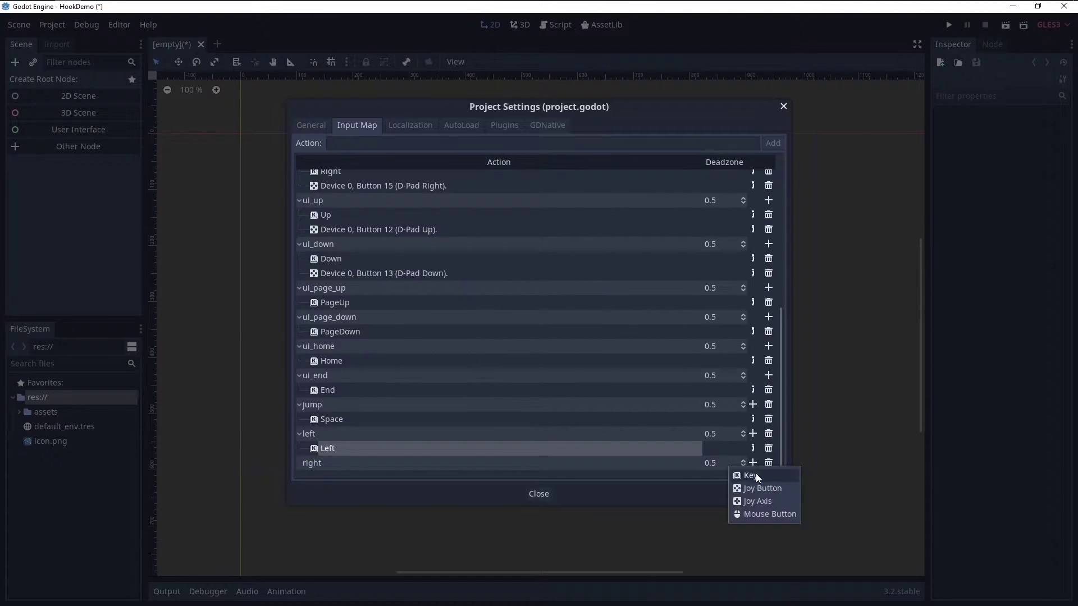
pyautogui.click(753, 475)
pyautogui.press('Right')
pyautogui.click(508, 319)
# Close Project Settings and add a CollisionShape2D node to the tile
pyautogui.click(539, 493)
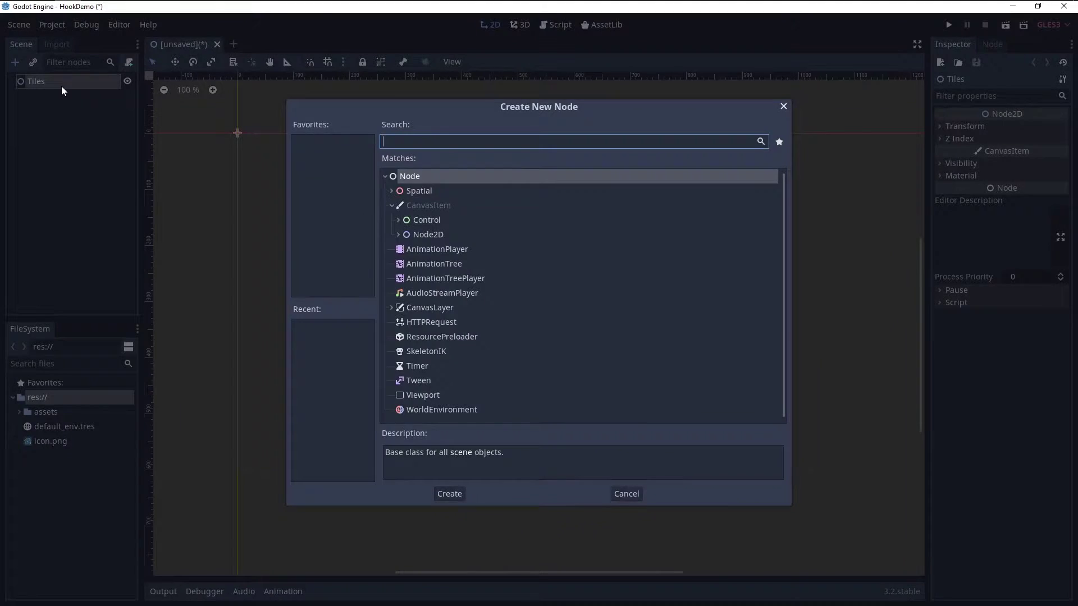
pyautogui.write('col')
pyautogui.press('Return')
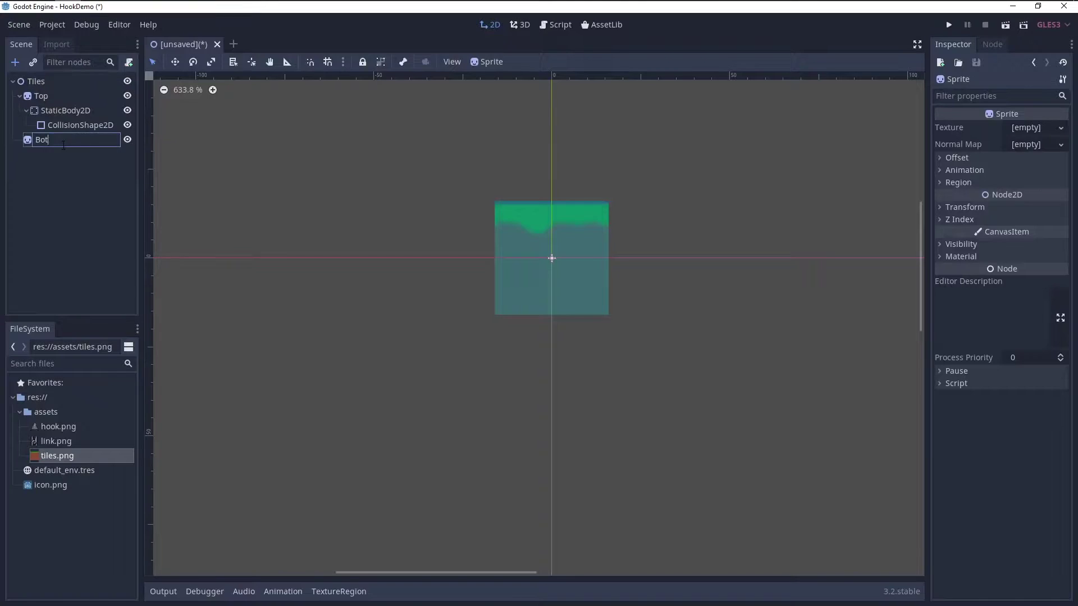
pyautogui.hotkey('ctrl', 'a')
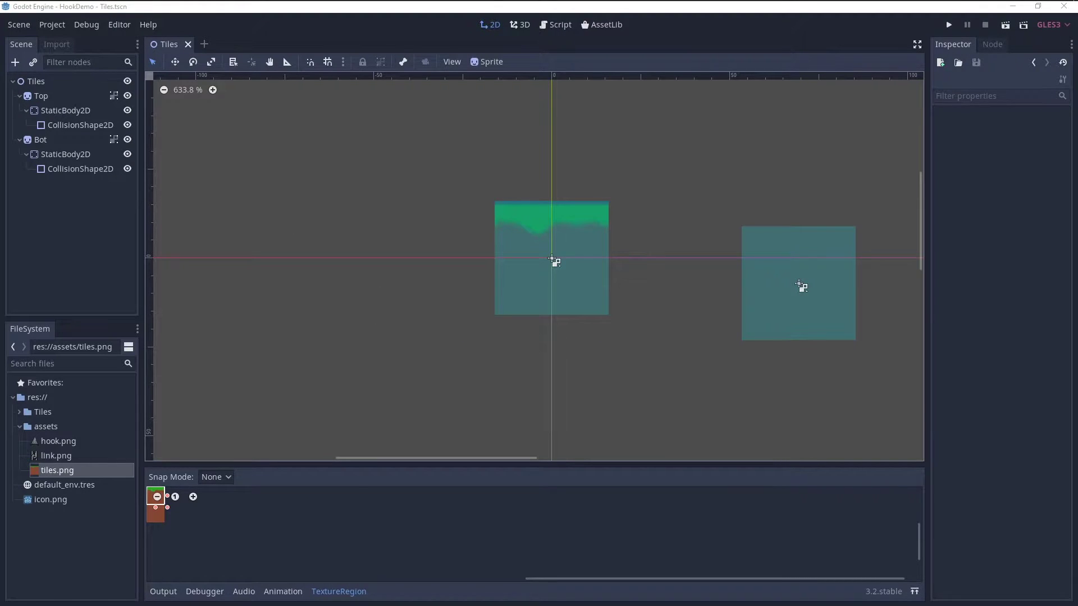
# Check the Bot and Top static bodies, then convert the scene to a TileSet
pyautogui.click(61, 155)
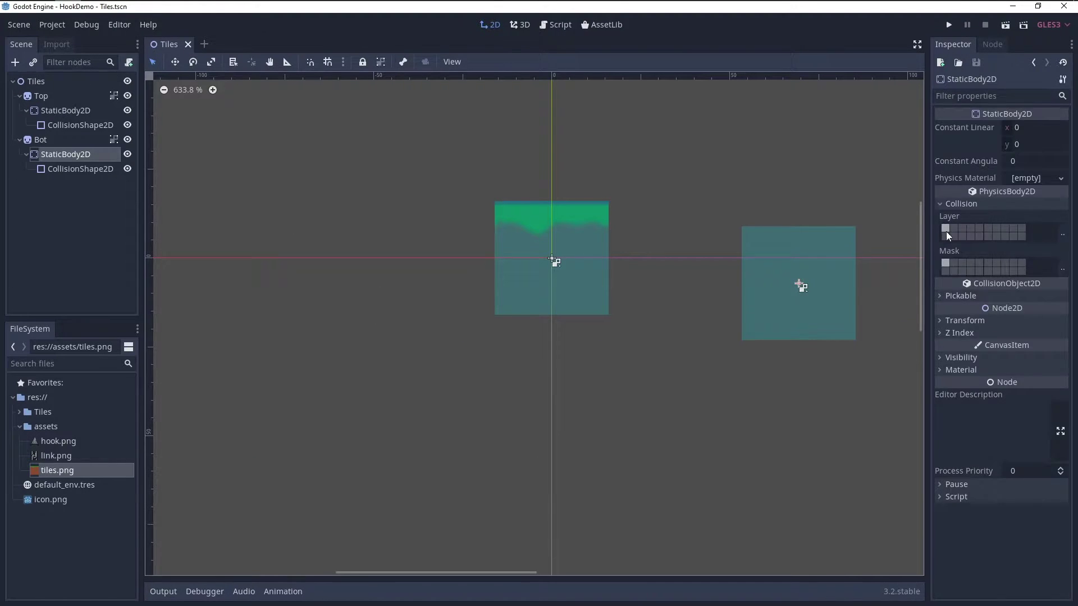
pyautogui.click(71, 111)
pyautogui.click(348, 309)
pyautogui.click(19, 24)
pyautogui.moveTo(114, 224)
pyautogui.click(197, 235)
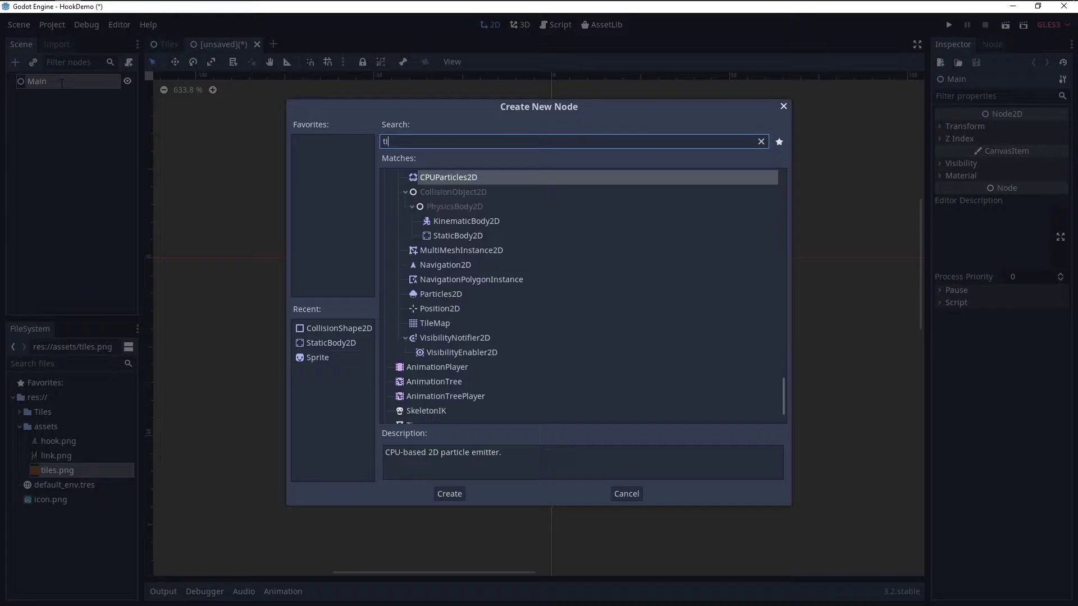
# Load tiles.tres as the TileMap's tile set and expand its cell settings
pyautogui.click(1025, 188)
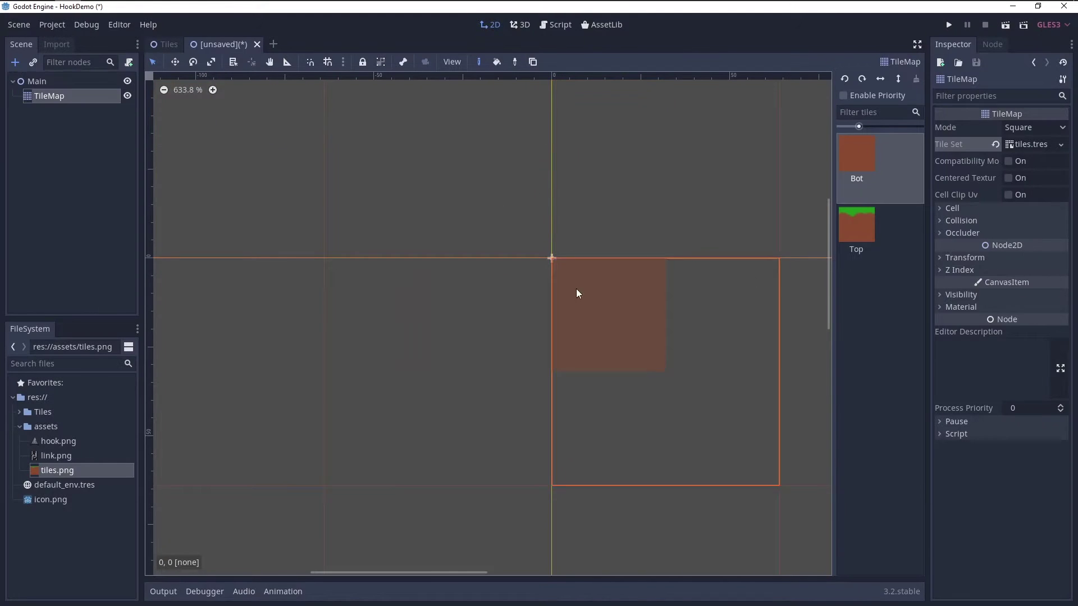
pyautogui.click(952, 208)
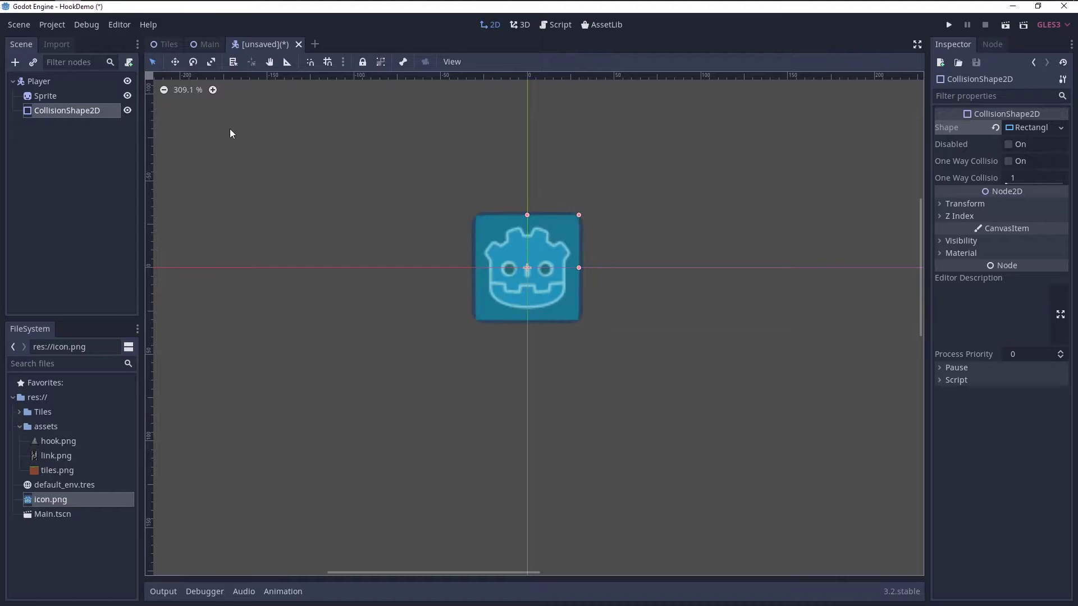
# Save the scene as Player.tscn, test player movement, and create Camera2D.gd
pyautogui.hotkey('ctrl', 's')
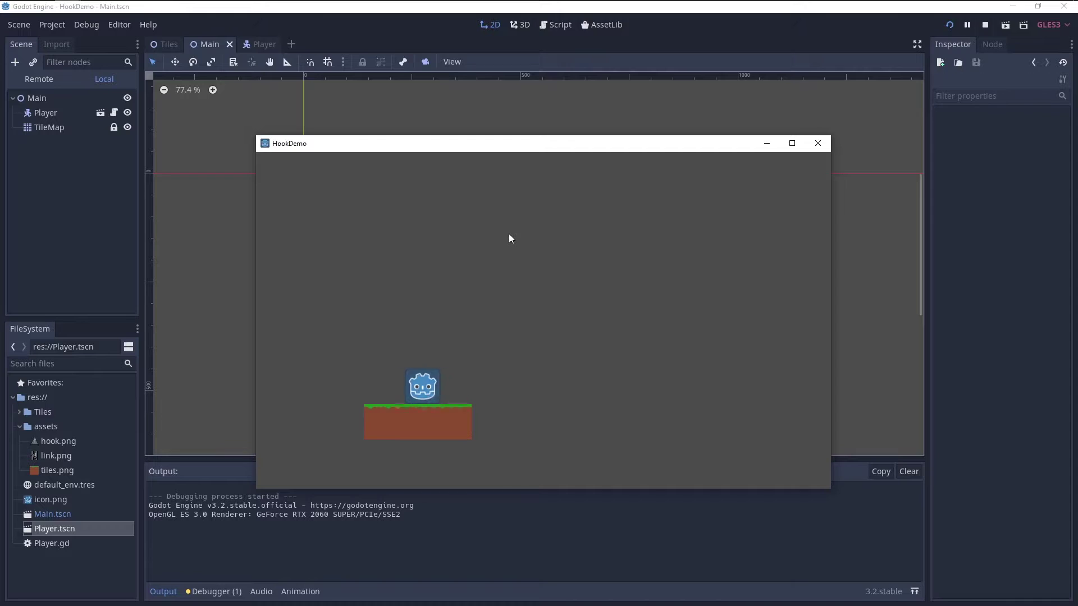
pyautogui.press('space')
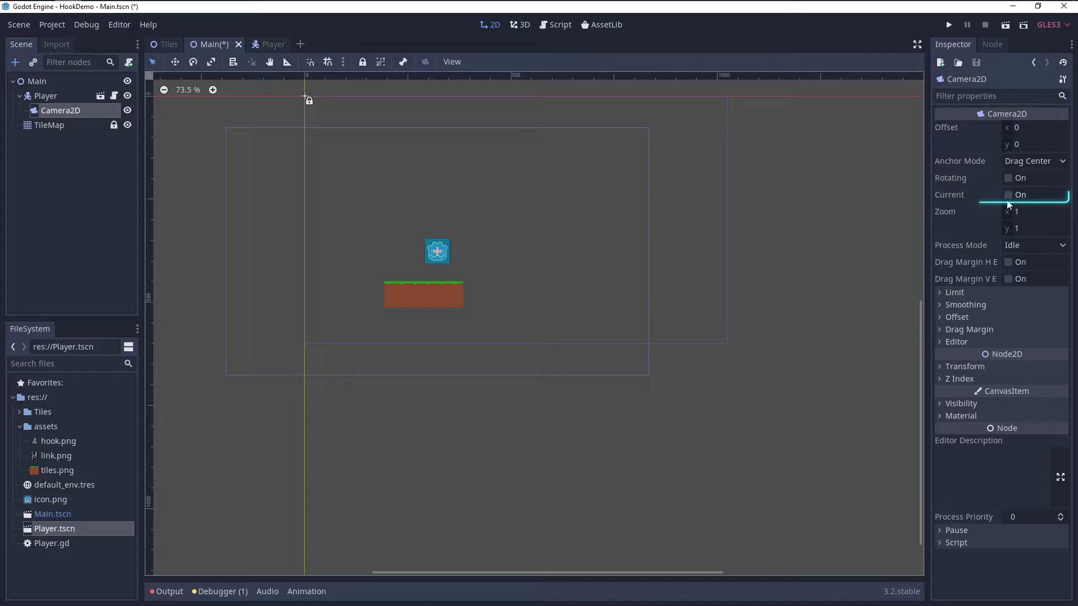
pyautogui.click(130, 62)
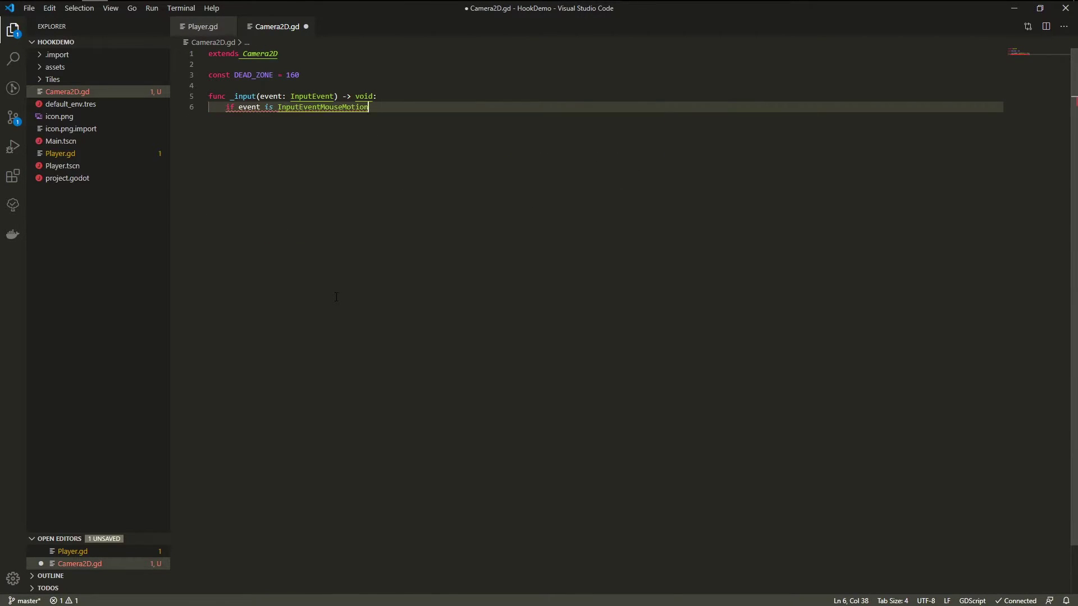
# Compute the mouse target offset from the viewport centre and begin the dead-zone check
pyautogui.write(':')
pyautogui.press('Return')
pyautogui.write('var _target = event.position - get_viewport().size * 0.5')
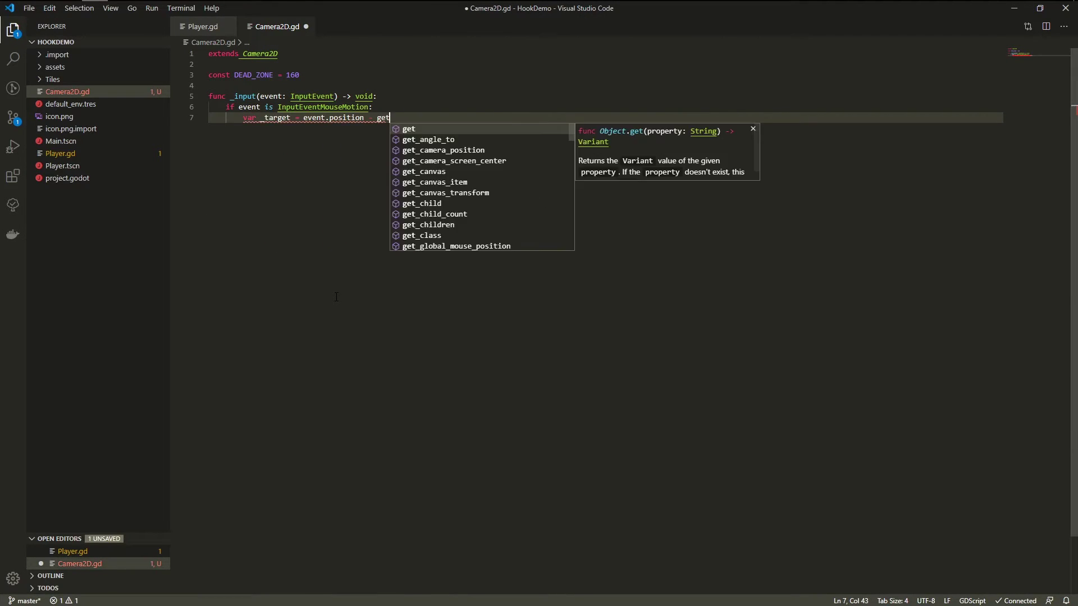
pyautogui.press('Return')
pyautogui.write('if _target.length() < DEAD_ZONE:')
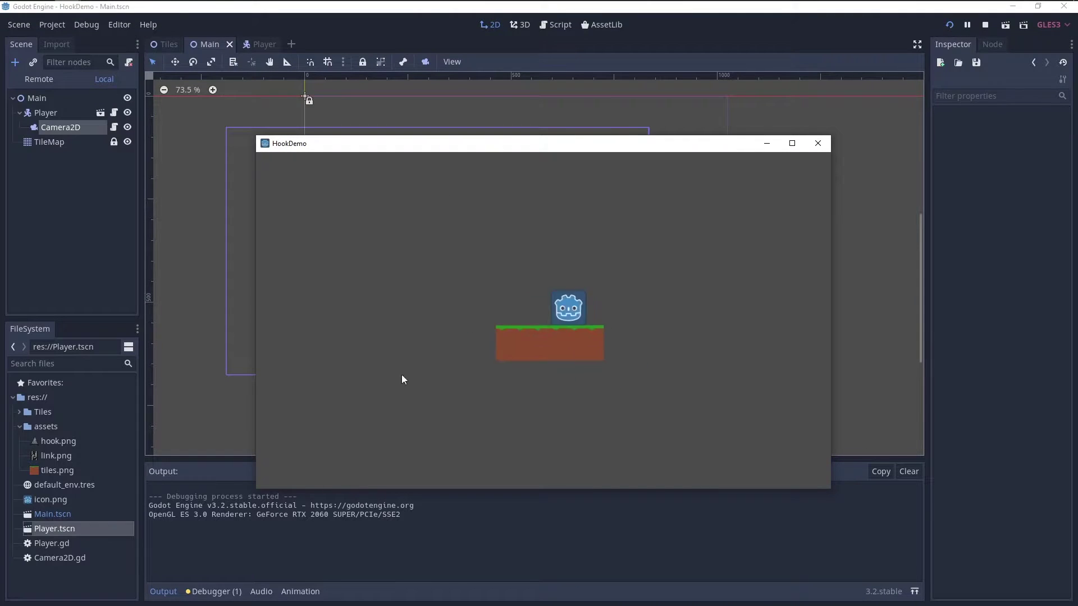
# Stop the game and start a new 2D scene whose root is named Chain
pyautogui.press('F8')
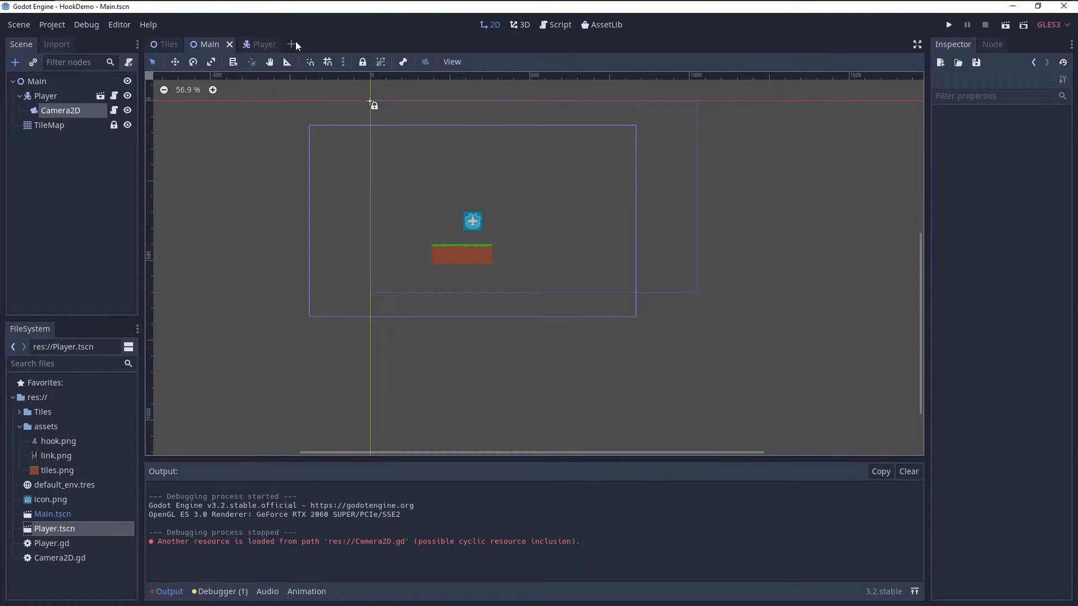
pyautogui.click(291, 44)
pyautogui.click(82, 97)
pyautogui.doubleClick(79, 87)
pyautogui.write('Chain')
pyautogui.press('Return')
# Add a Sprite child named Links under Chain
pyautogui.hotkey('ctrl', 'a')
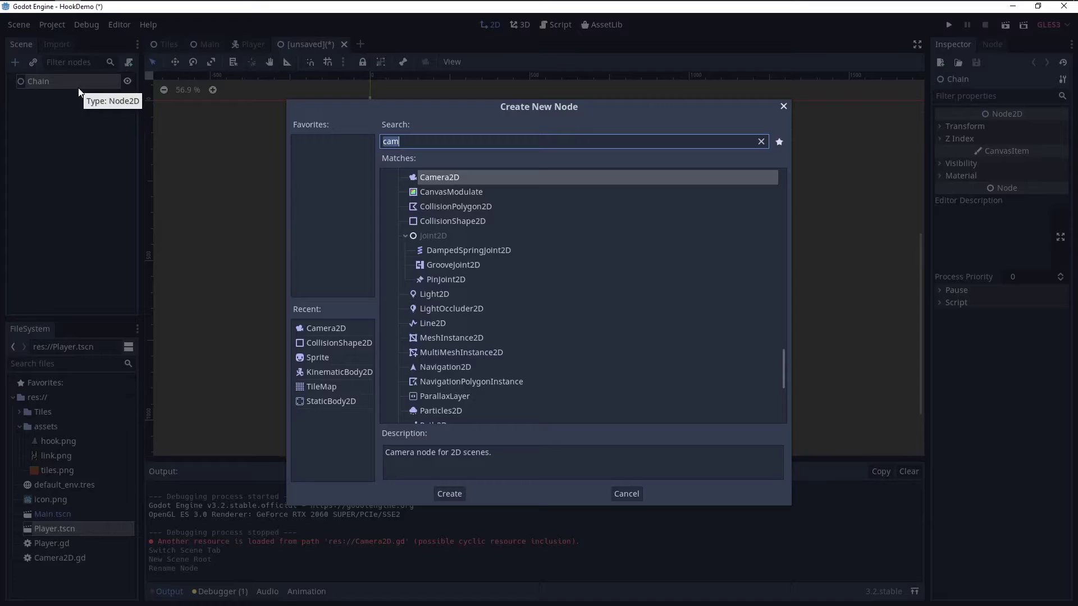
pyautogui.write('sprite')
pyautogui.press('Return')
pyautogui.press('F2')
pyautogui.write('Links')
# Add a KinematicBody2D named Tip
pyautogui.press('Return')
pyautogui.hotkey('ctrl', 'a')
pyautogui.write('kin')
pyautogui.press('Return')
pyautogui.press('F2')
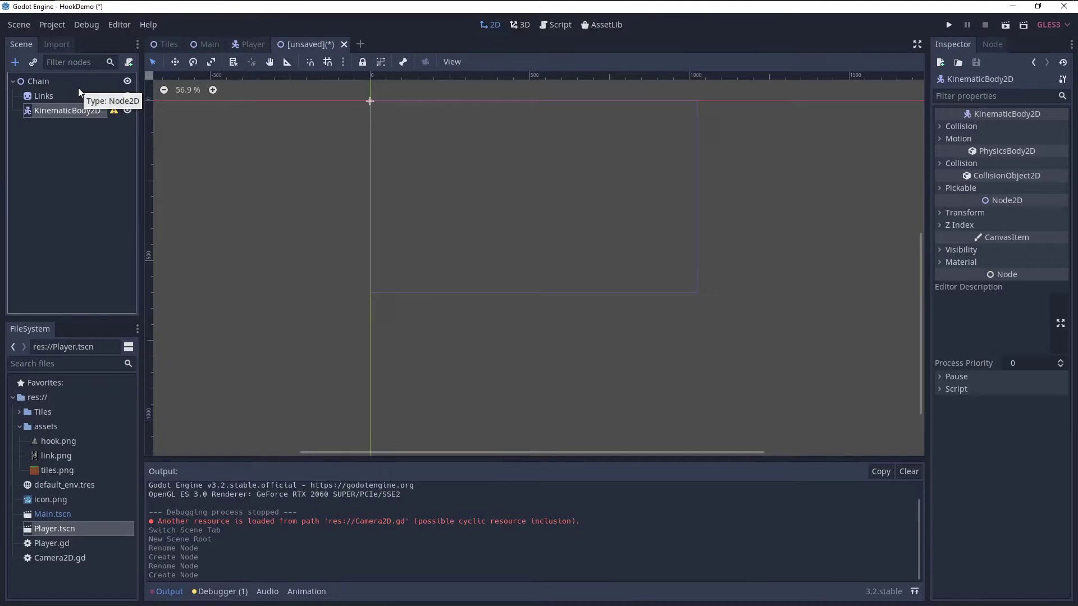
pyautogui.write('Tip')
# Add a Sprite named Hook under Tip
pyautogui.press('Return')
pyautogui.hotkey('ctrl', 'a')
pyautogui.write('sprite')
pyautogui.press('Return')
pyautogui.press('F2')
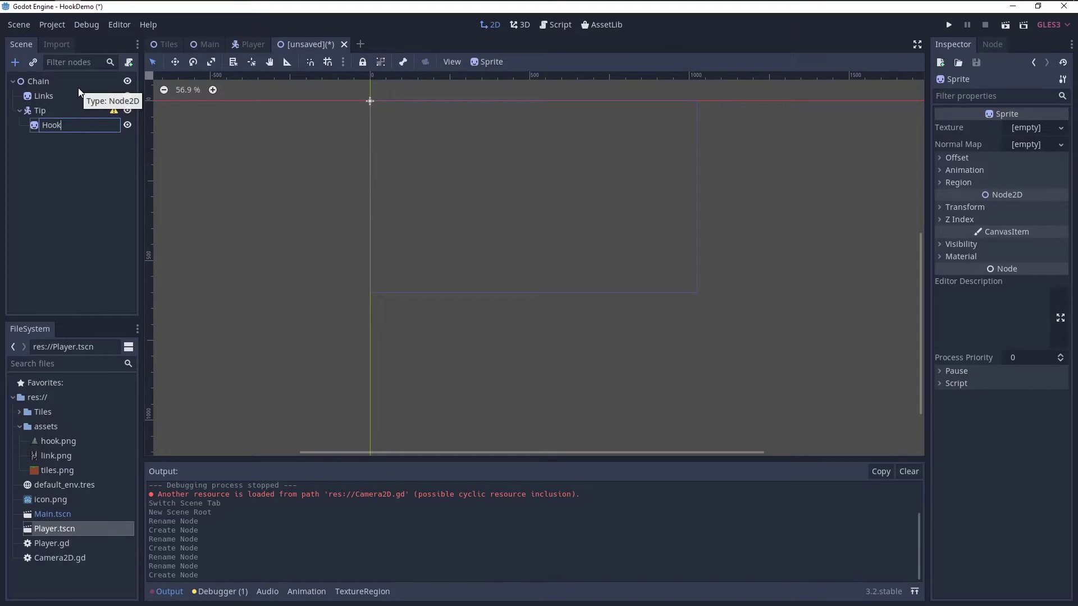
pyautogui.write('Hook')
# Add a capsule CollisionShape2D under Tip and give Hook the hook.png texture
pyautogui.press('Return')
pyautogui.hotkey('ctrl', 'a')
pyautogui.write('colli')
pyautogui.press('Down')
pyautogui.press('Return')
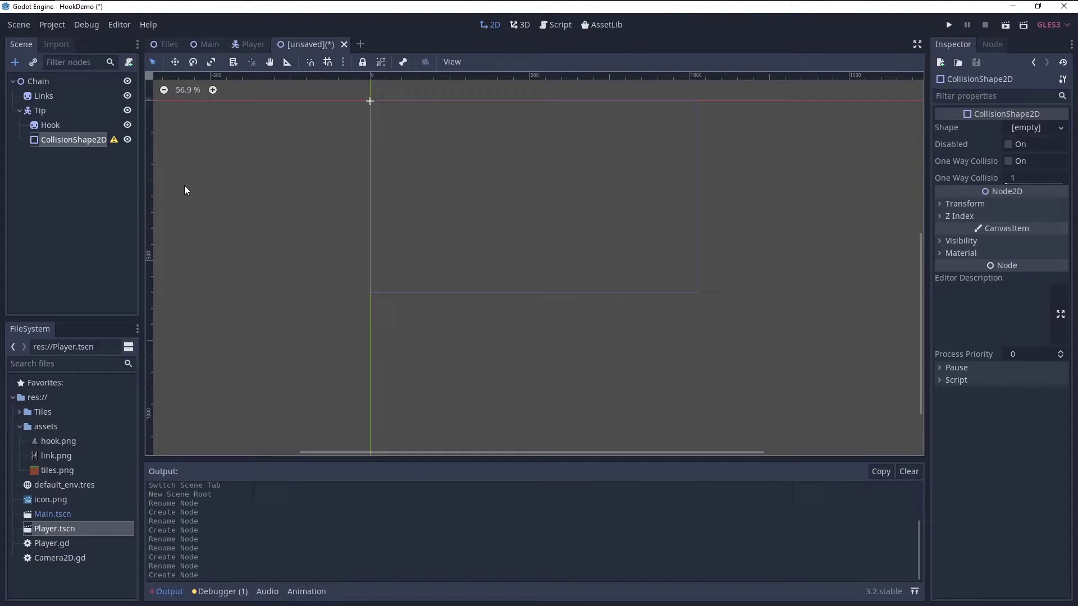
pyautogui.click(1033, 127)
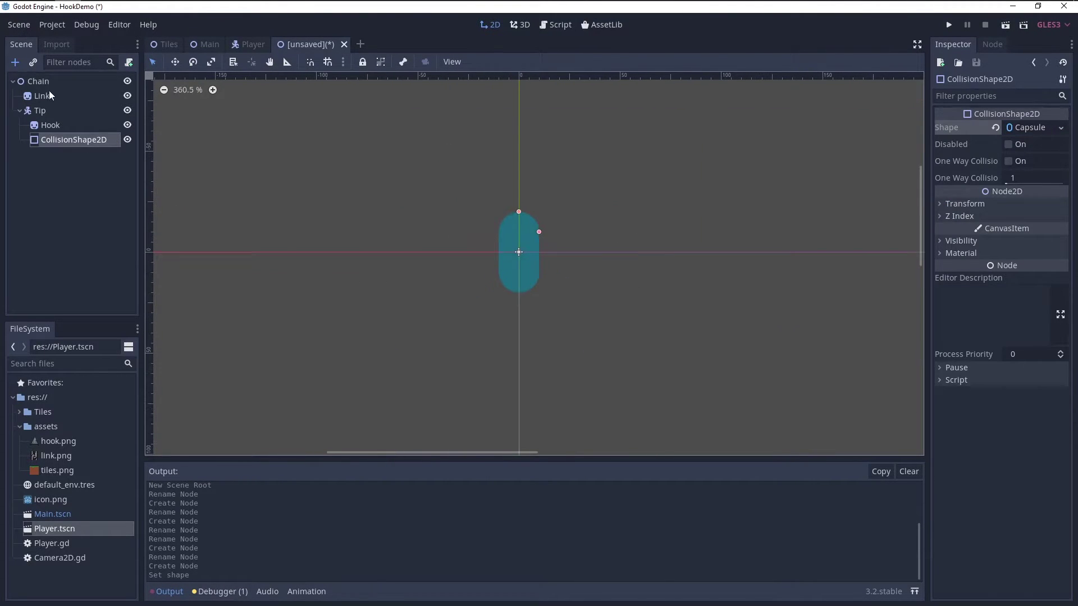
pyautogui.click(50, 124)
pyautogui.moveTo(58, 441); pyautogui.dragTo(1033, 127)
# Give the Links sprite the repeating link.png texture with a 16×360 region
pyautogui.scroll(3, 519, 252)
pyautogui.click(43, 95)
pyautogui.click(57, 455)
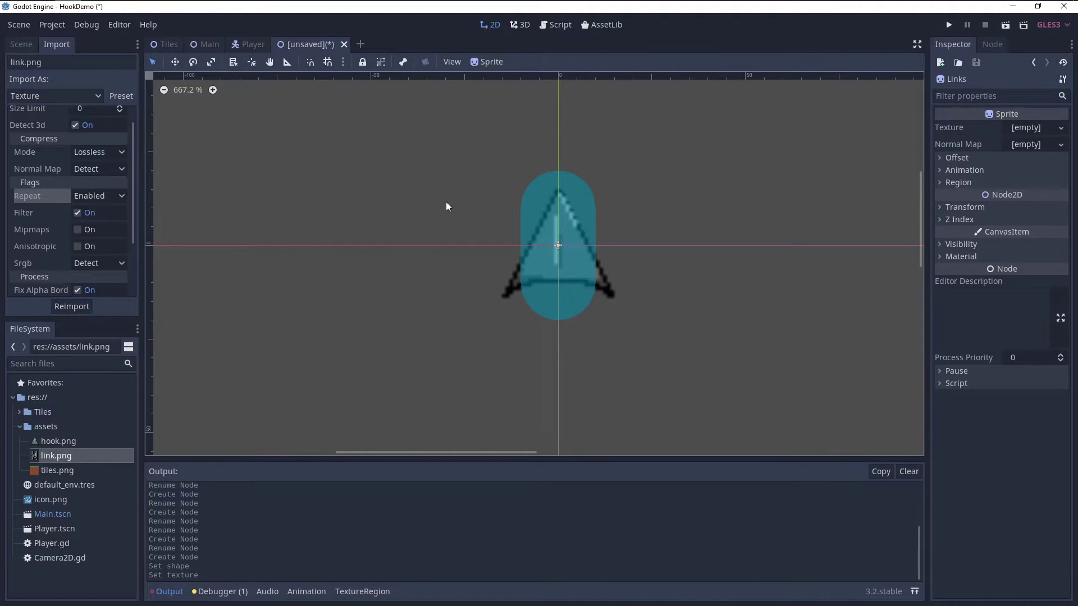
pyautogui.moveTo(946, 179); pyautogui.dragTo(1025, 128)
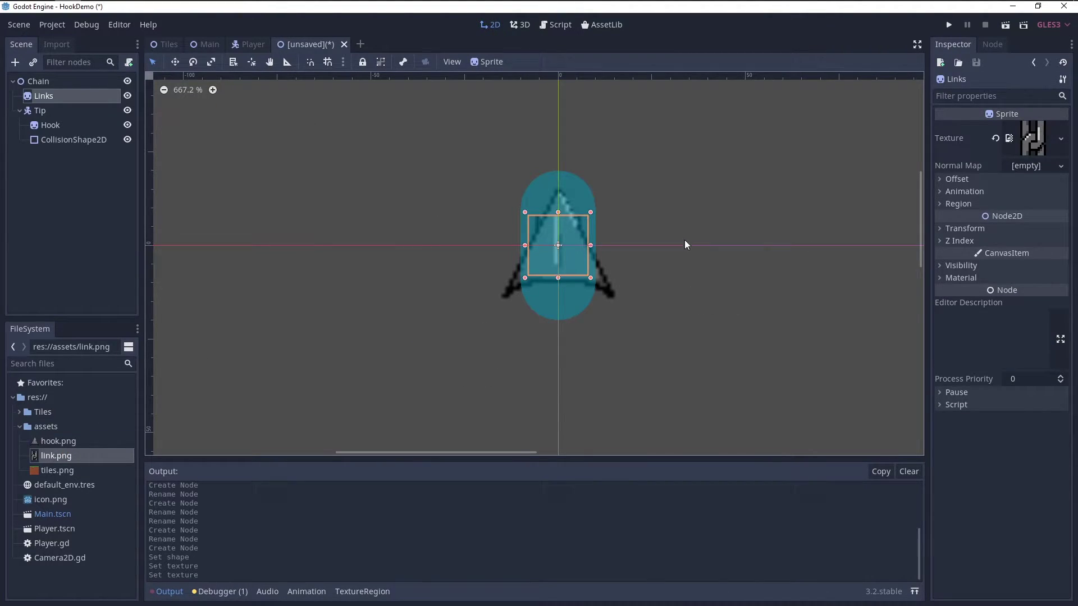
pyautogui.click(958, 204)
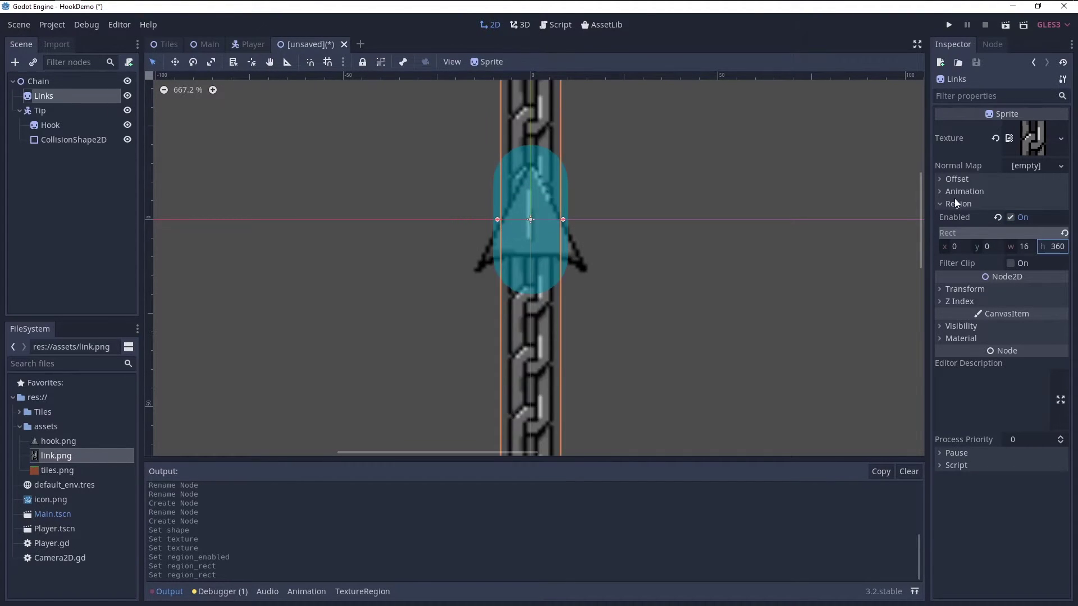
pyautogui.scroll(-5, 668, 290)
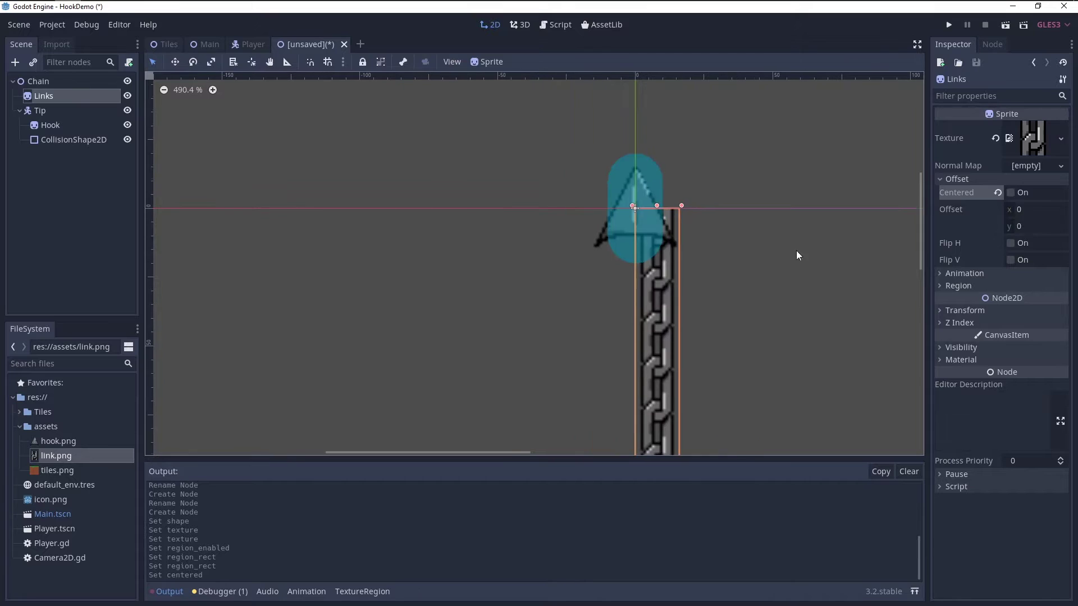
# Move Tip's capsule collision shape down onto the hook tip
pyautogui.click(40, 110)
pyautogui.click(50, 125)
pyautogui.click(74, 139)
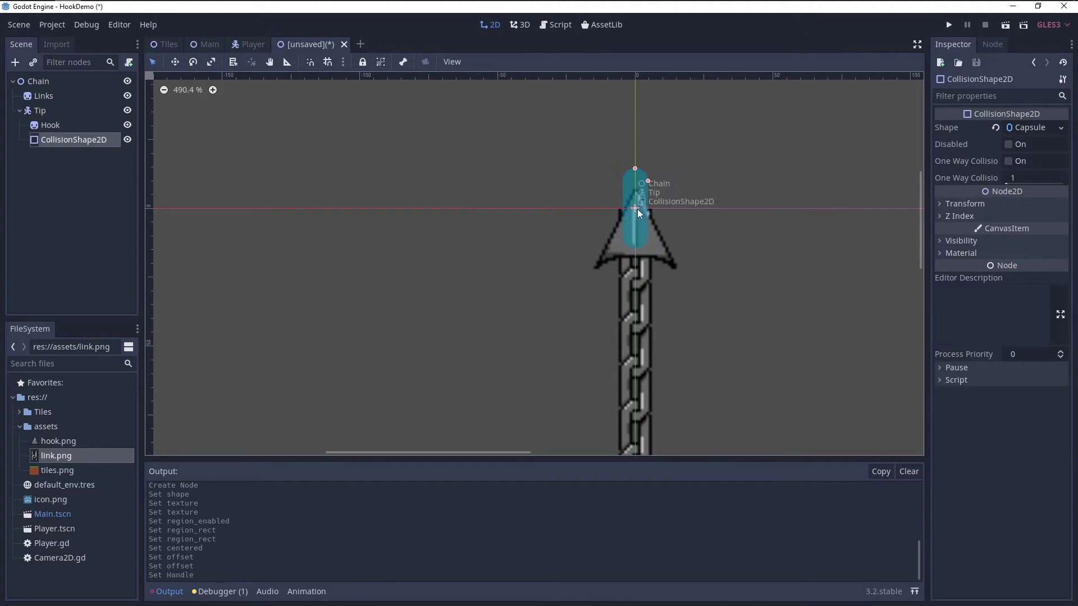
pyautogui.moveTo(638, 213); pyautogui.dragTo(638, 266)
pyautogui.click(654, 314)
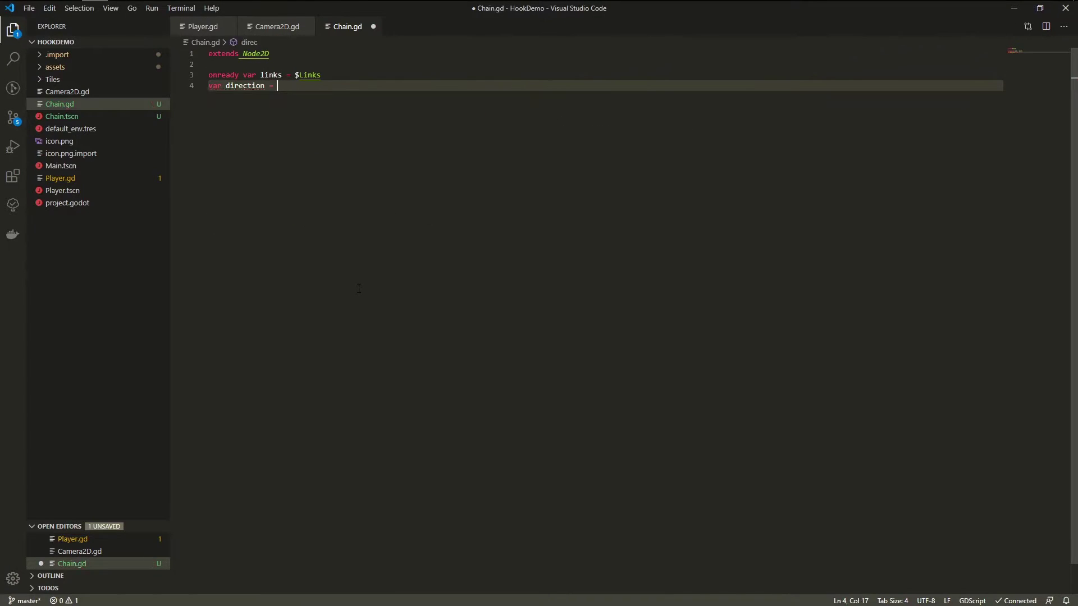
# Declare tip, SPEED 50, flying and hooked in Chain.gd and begin shoot()
pyautogui.press('Return')
pyautogui.write('var tip := Vector2(0,0)')
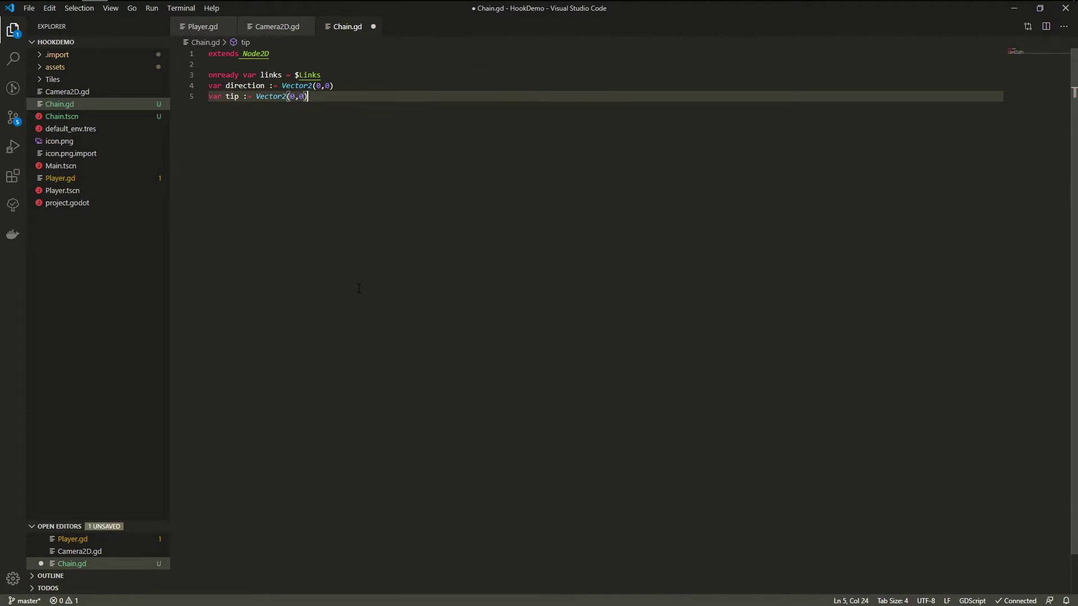
pyautogui.press('Return')
pyautogui.press('Return')
pyautogui.write('const SPEED = 50')
pyautogui.press('Return')
pyautogui.press('Return')
pyautogui.write('var flying = false')
pyautogui.press('Return')
pyautogui.write('var hooked = false  func shoot(dir: Vector2) -> void: direction = dir.normalized() flying = true tip = self.global_position  func release() -> void: flying = false hooked = false')
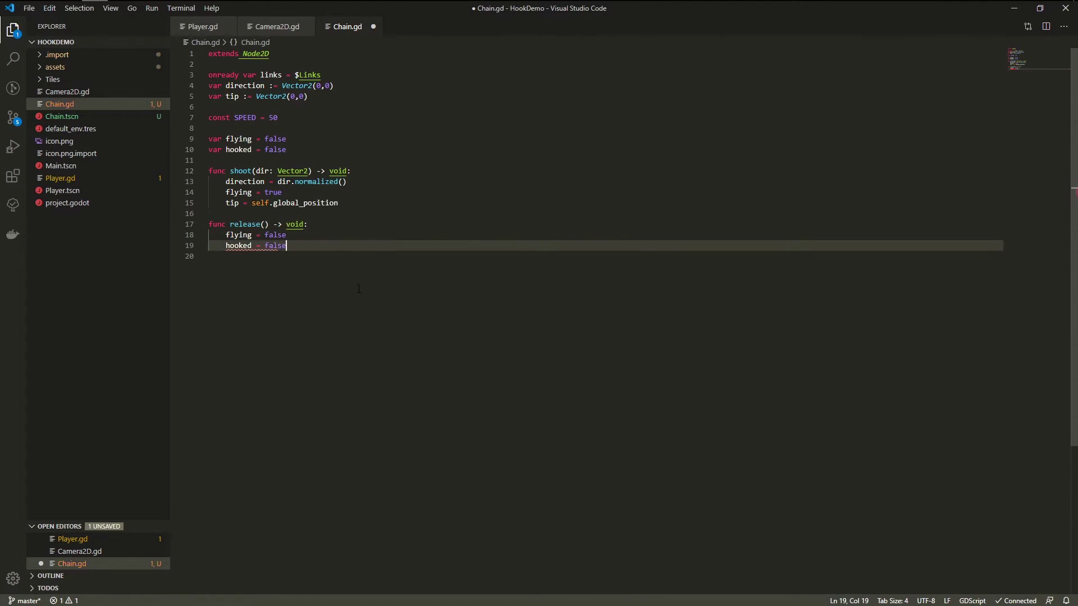
pyautogui.write('  func _process(_delta: float) -> void: self.visible = flying or hooked if not self.visible: return var tip_loc = to_local(tip)  func _physics_process(_delta: float) -> void: ')
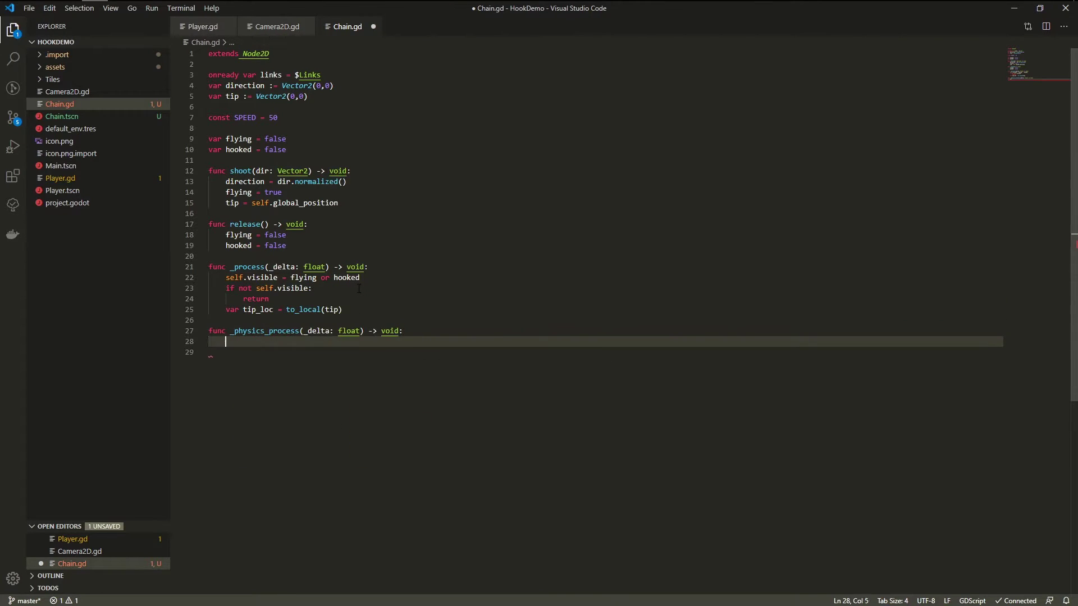
pyautogui.write('$Tip.global_position = tip if flying: if $Tip.move_and_collide(direction * SPEED): hooked = true flying = false tip = $Tip.global_position')
# Start Player.gd's _input handler for mouse-button events
pyautogui.click(326, 309)
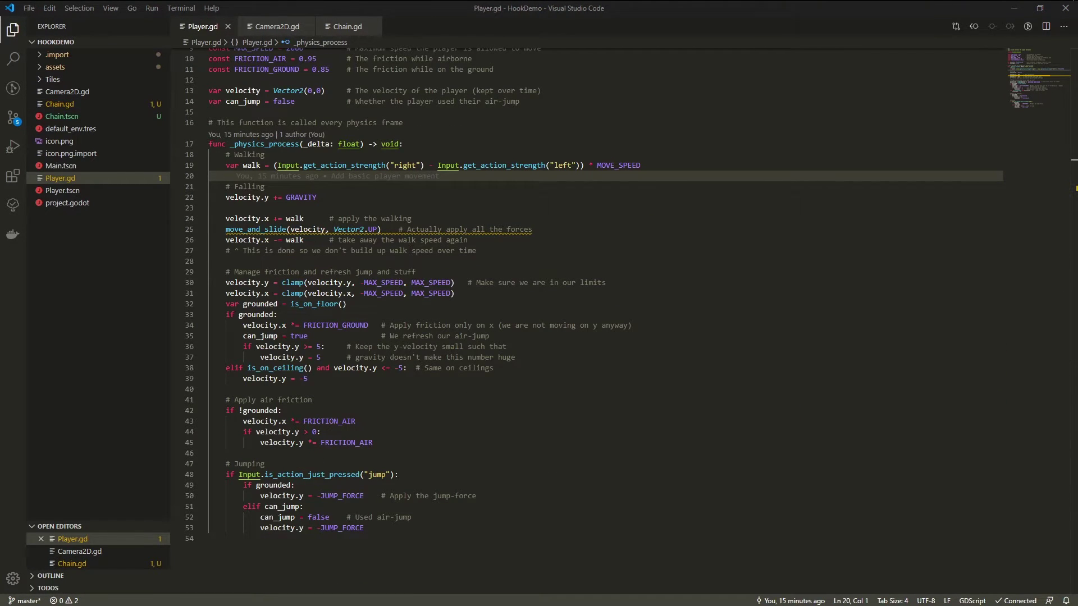
pyautogui.click(213, 112)
pyautogui.write('func _input(event: InputEvent) -> void: if event is InputEventMouseButton: if event.pressed: $Chain.shoot(event.position - get_viewport().size * 0.5) else:')
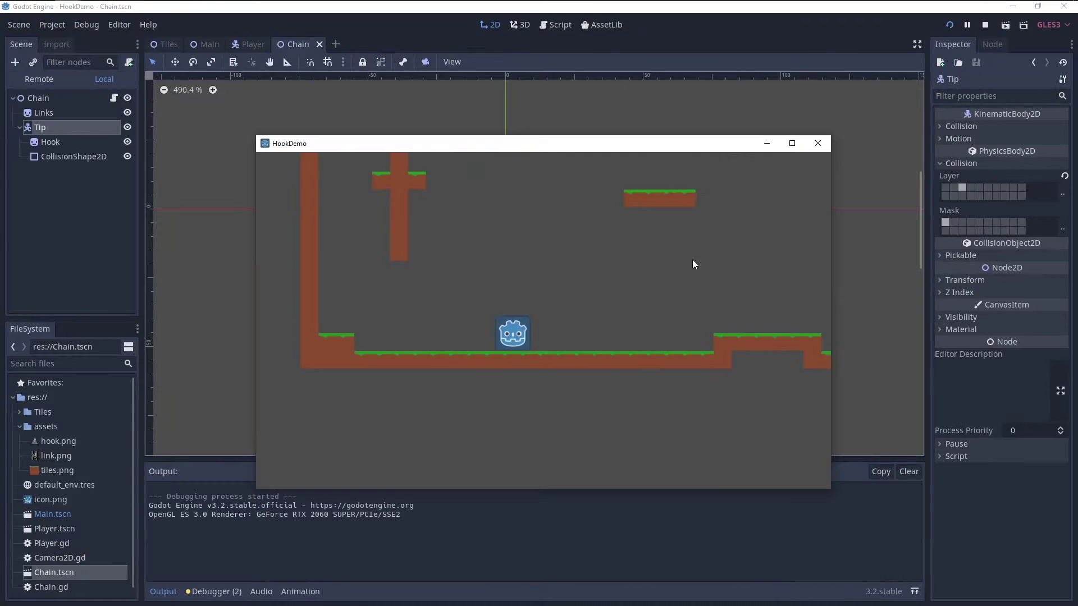
# Fire the hook several times in the running game to test it
pyautogui.click(696, 264)
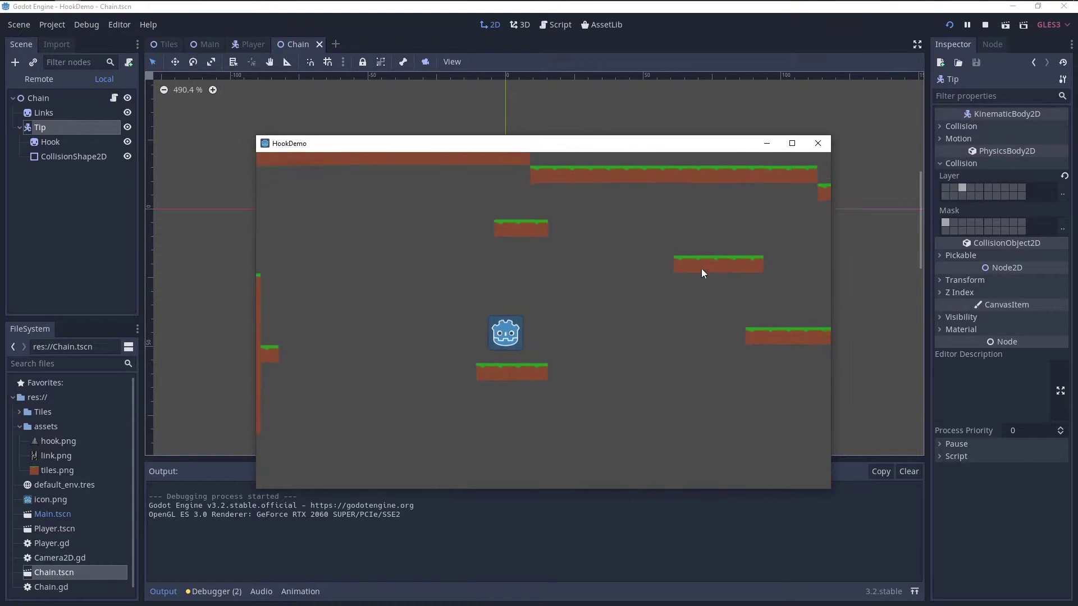
pyautogui.click(676, 371)
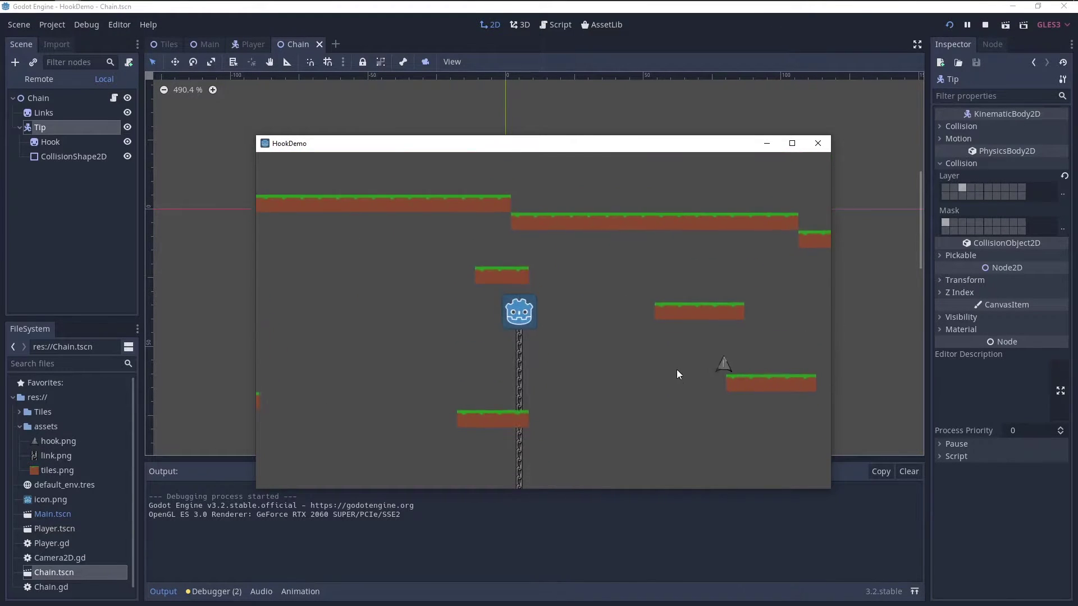
pyautogui.click(679, 391)
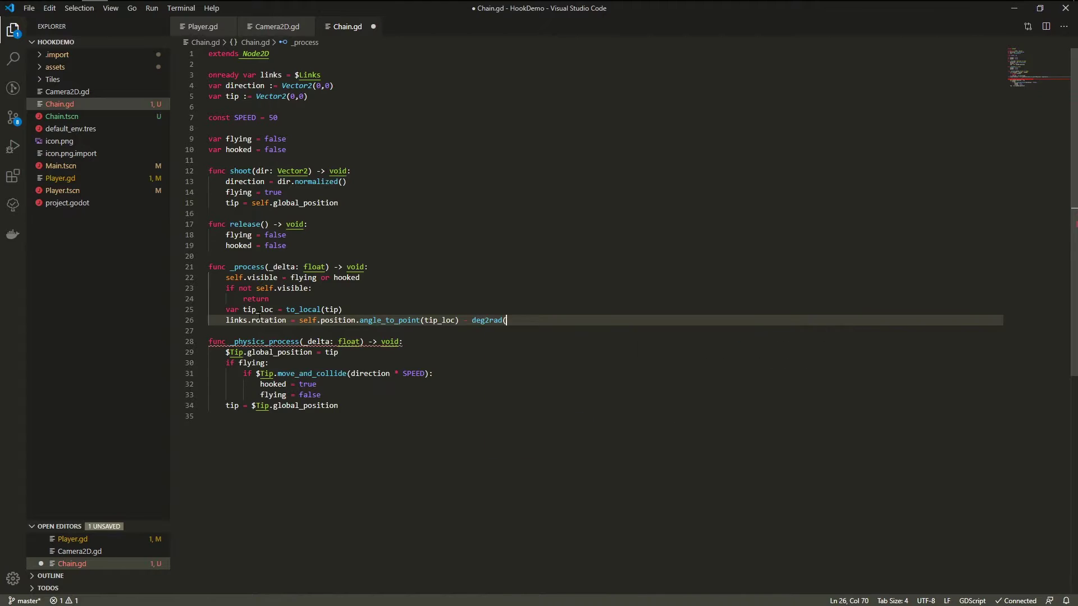
# Add the tip rotation, position and links.region_rect lines to Chain.gd
pyautogui.write('90)')
pyautogui.press('Return')
pyautogui.write('$')
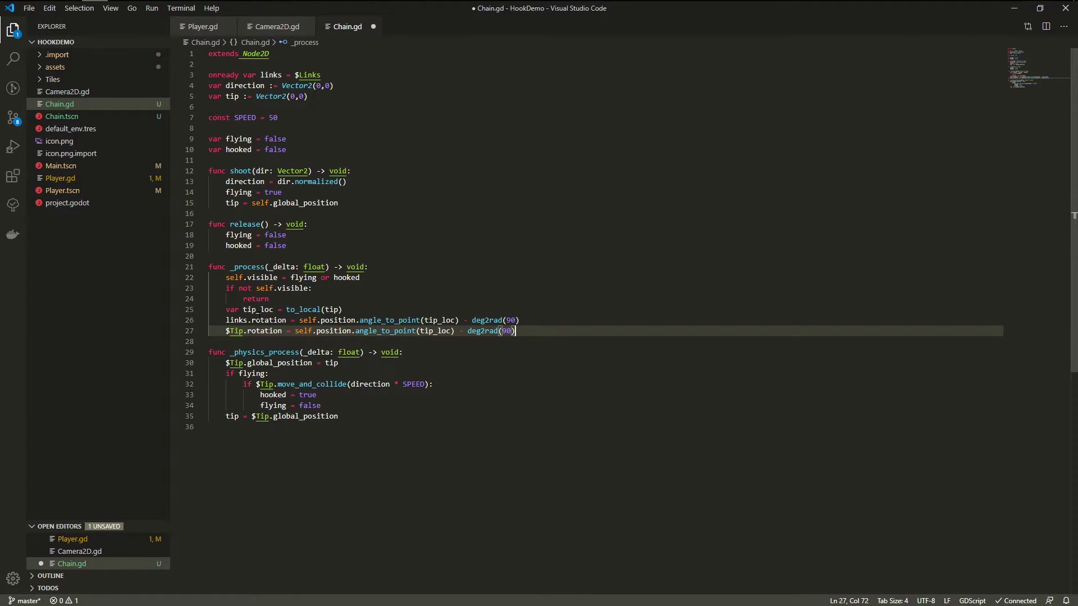
pyautogui.write('ion = tip_loc')
pyautogui.press('Return')
pyautogui.write('links.region_rect.')
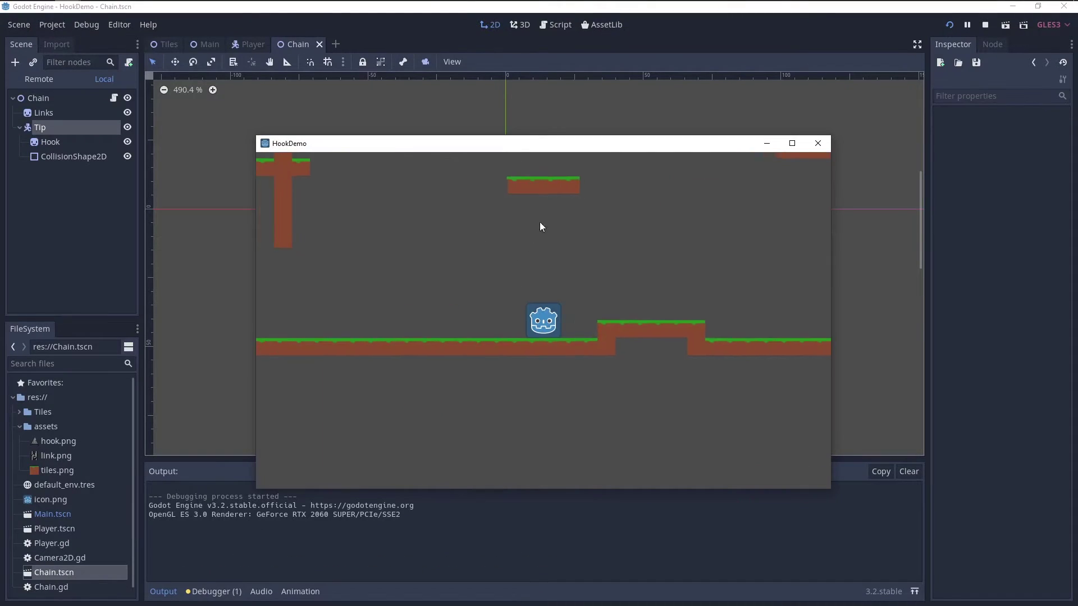
# Retest by hooking the platform above, releasing, then firing toward the right
pyautogui.click(612, 213)
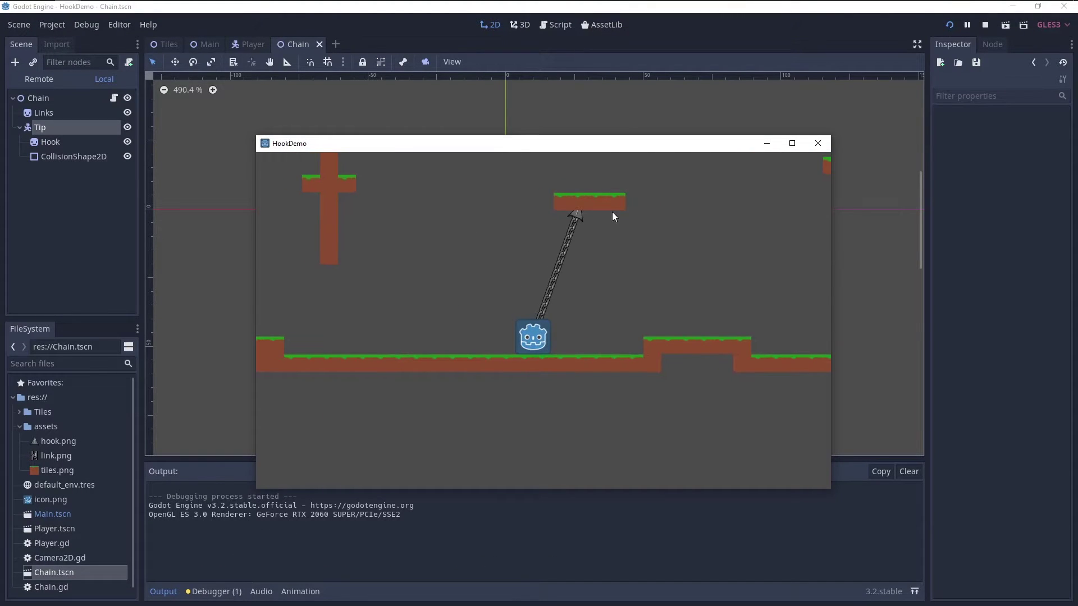
pyautogui.click(612, 217)
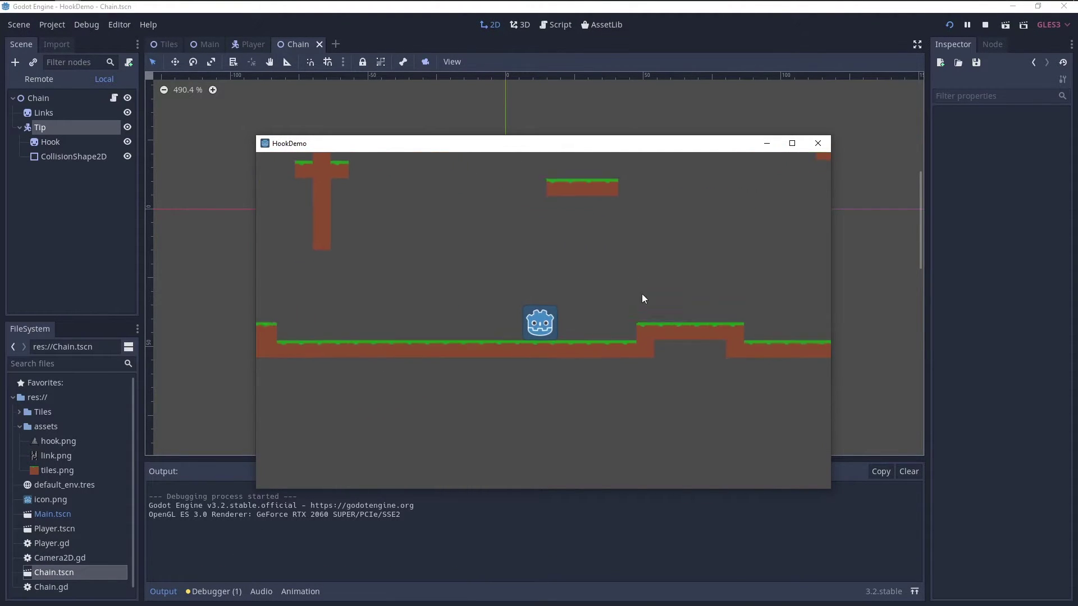
pyautogui.click(697, 323)
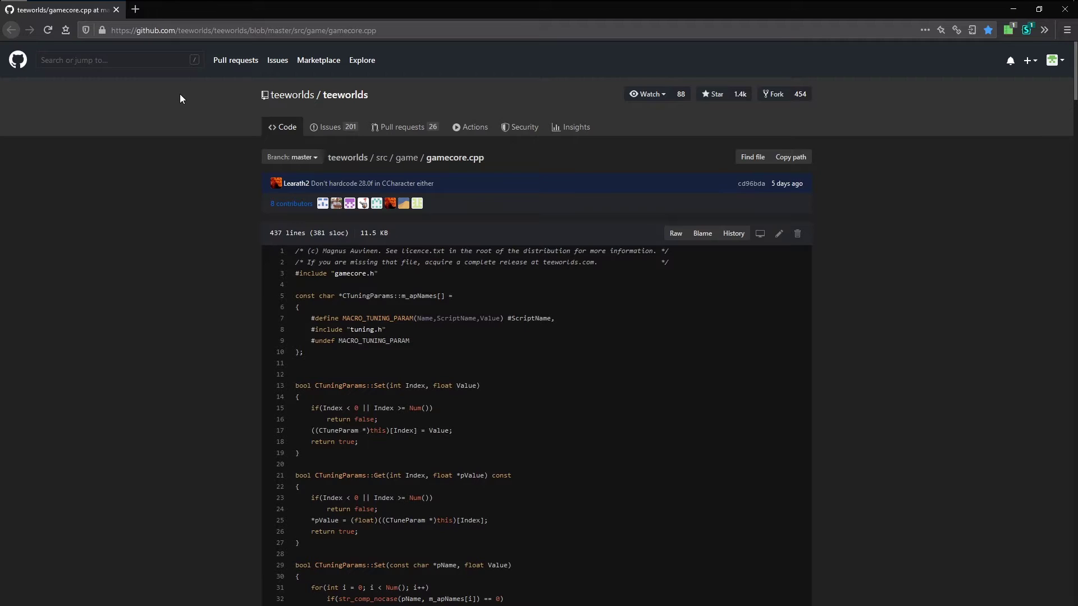
# Scroll to gamecore.cpp's hook code, then add a new line in Player.gd's _physics_process
pyautogui.scroll(-20, 167, 273)
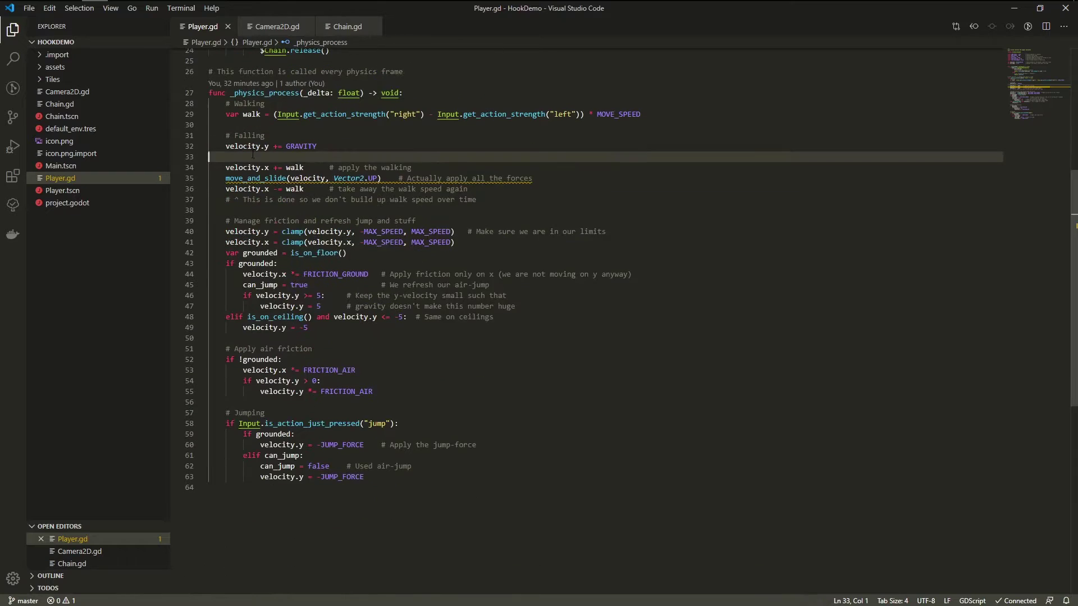
pyautogui.press('Return')
# Start a '# Hook physics' block with 'if $Chain.hooked:' and declare var chain_velocity = Vector2(0,0)
pyautogui.write('# Hook physics')
pyautogui.press('Return')
pyautogui.write('if $Chain.hooked:')
pyautogui.press('Return')
pyautogui.write('chain_velocity')
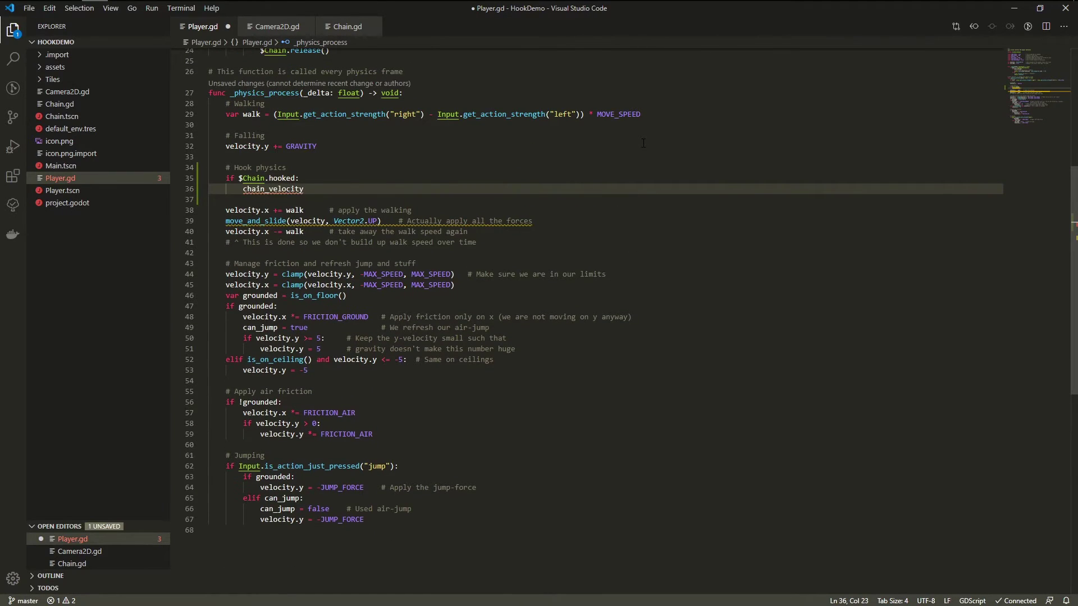
pyautogui.write(' =')
pyautogui.scroll(8, 643, 143)
pyautogui.click(550, 203)
pyautogui.press('Return')
pyautogui.write('var chain_velocity = Vector2(0,0)')
pyautogui.scroll(-7, 435, 160)
pyautogui.click(357, 227)
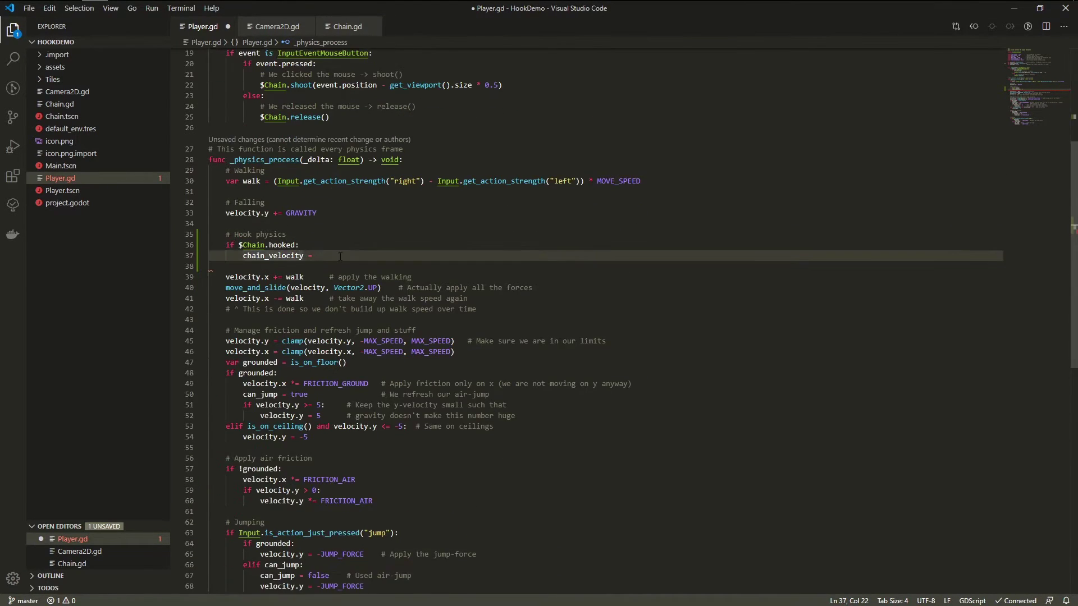
# Complete the chain_velocity assignment using CHAIN_PULL and declare const CHAIN_PULL = 105 at the top
pyautogui.write('to')
pyautogui.press('BackSpace')
pyautogui.write('_PULL')
pyautogui.scroll(8, 358, 228)
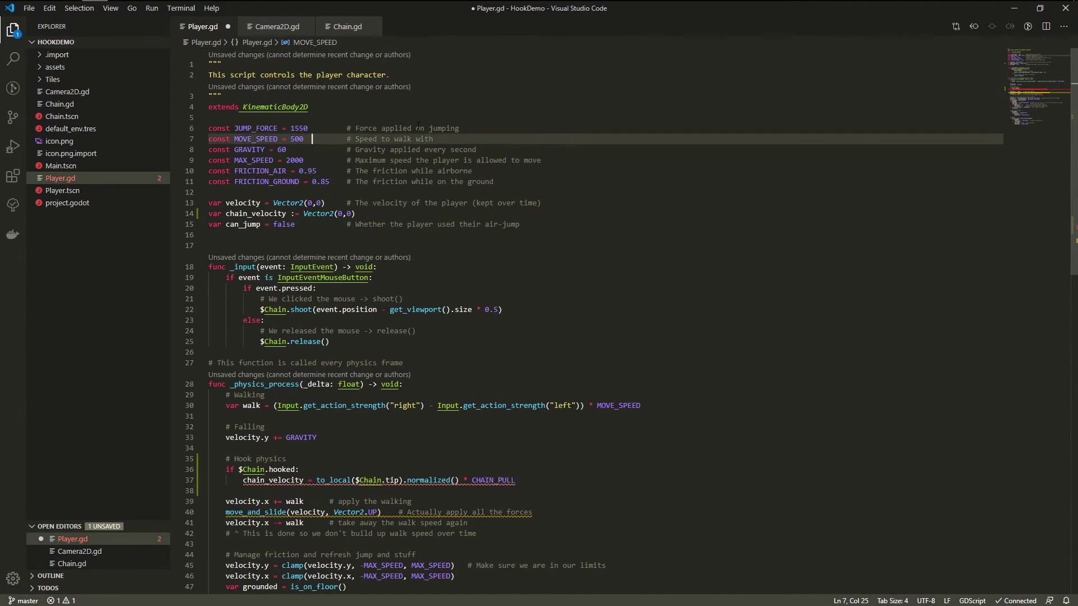
pyautogui.click(393, 121)
pyautogui.press('Return')
pyautogui.write('const CHAIN_PULL = 105')
pyautogui.scroll(-8, 551, 183)
# Scale chain_velocity.y by 0.55 when pulling downward, otherwise by 1.65
pyautogui.write('if chain_velocity.y > 0:')
pyautogui.press('Return')
pyautogui.write('chain_velocity.y *= 0.55')
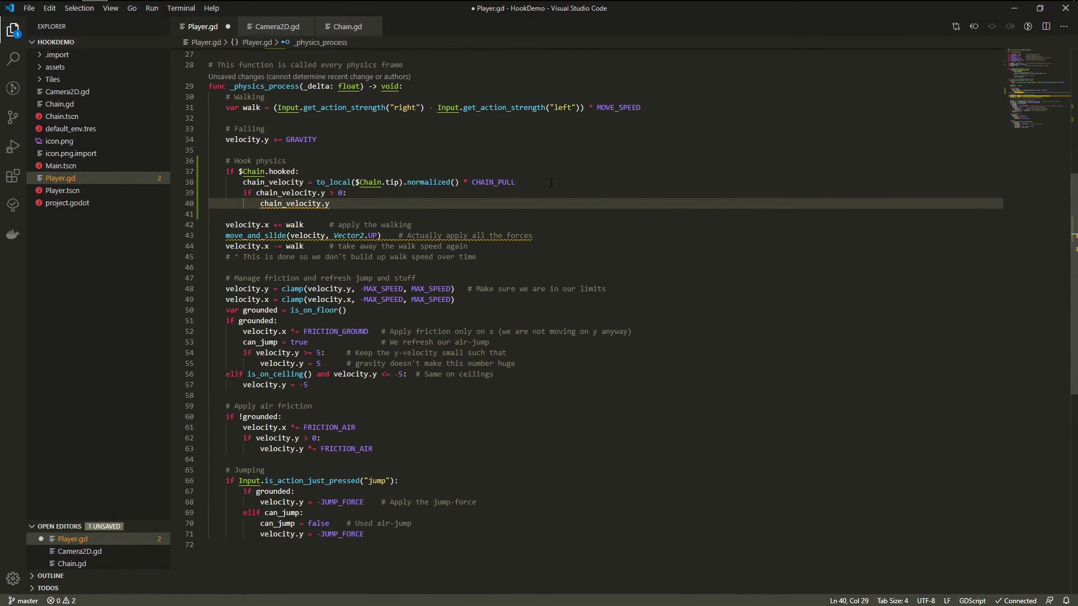
pyautogui.press('Return')
pyautogui.press('BackSpace')
pyautogui.write('else:')
pyautogui.press('Return')
pyautogui.write('chain_velocity.y *= 1.65')
# Scale chain_velocity.x by 0.7 when its sign opposes walk, else reset chain_velocity to Vector2()
pyautogui.press('Return')
pyautogui.press('BackSpace')
pyautogui.write('if sign(chain_velocity.x) != sign(walk):')
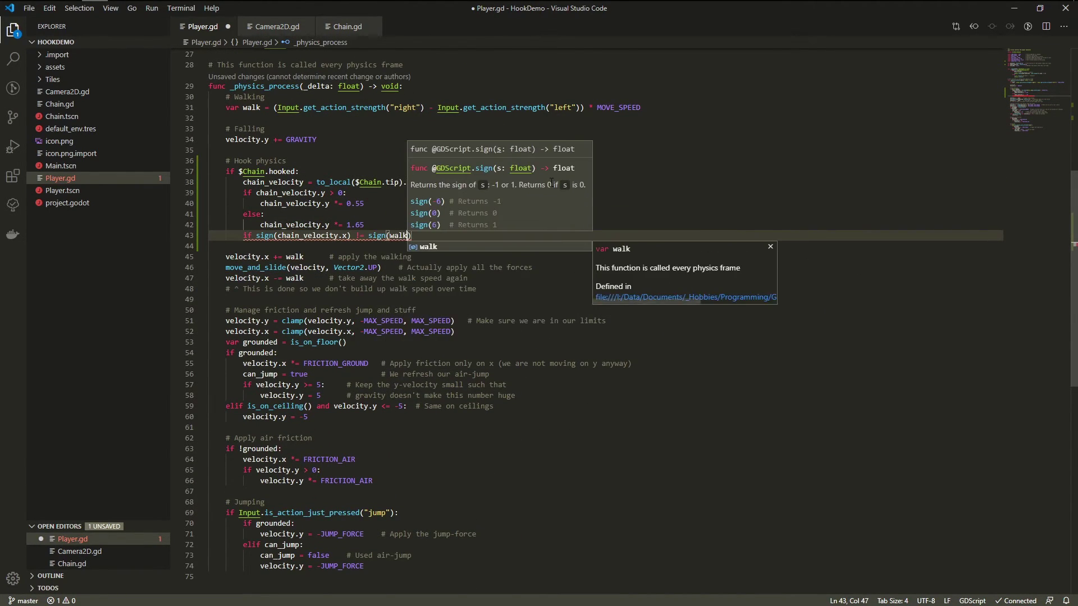
pyautogui.press('Return')
pyautogui.write('chain_velocity.x *= 0.7')
pyautogui.press('Return')
pyautogui.press('BackSpace')
pyautogui.press('BackSpace')
pyautogui.write('else:')
pyautogui.press('Return')
pyautogui.write('chain_velocity = Vector2()')
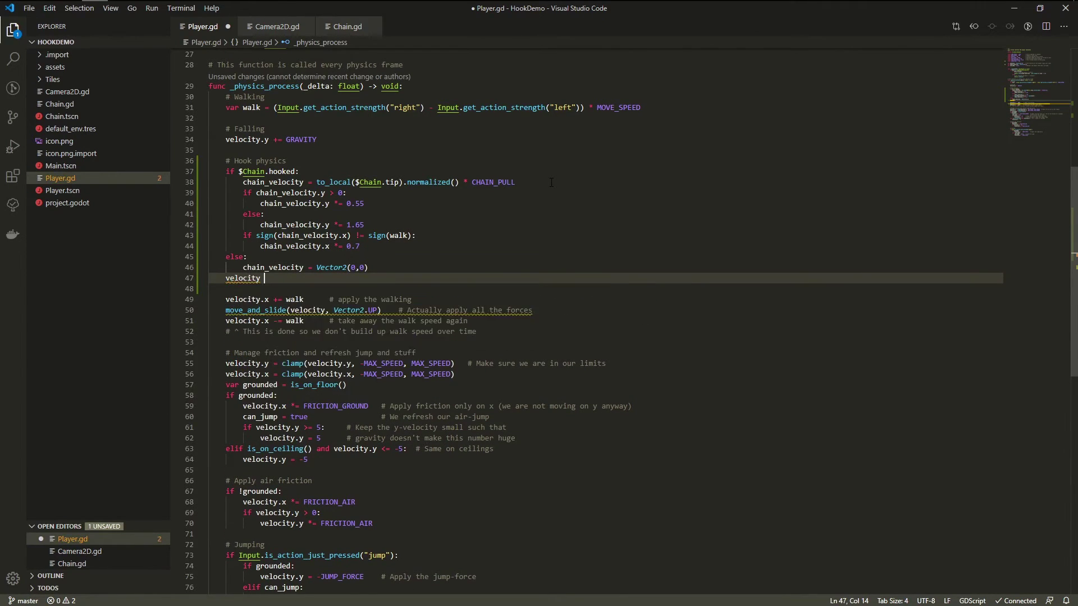
# Save Player.gd and run the game from the Godot editor to test the hook
pyautogui.hotkey('ctrl', 's')
pyautogui.press('F5')
pyautogui.click(640, 160)
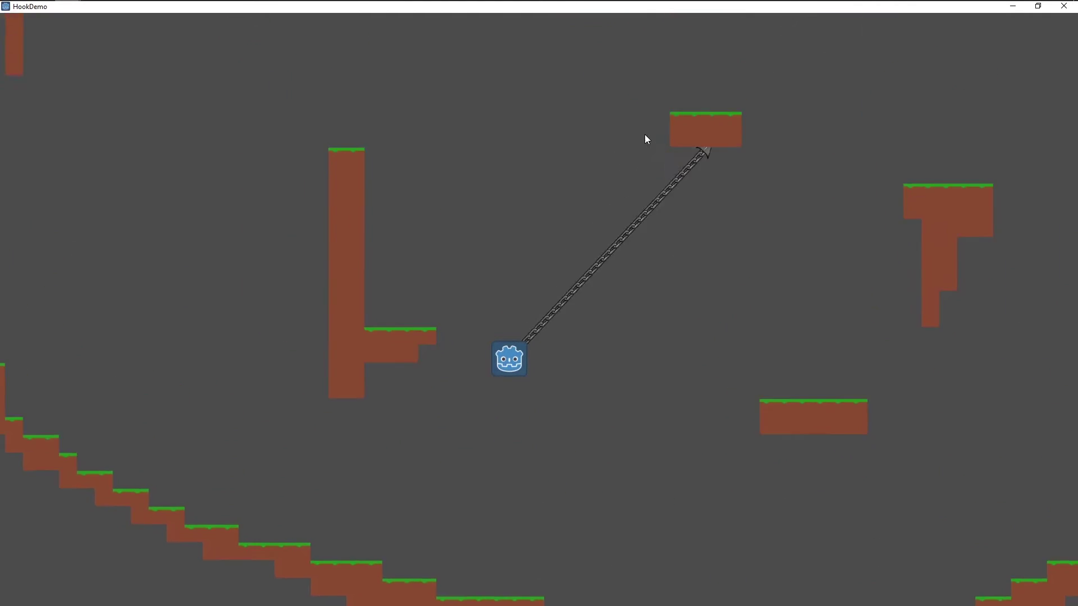
# Fire the hook at the platforms, latch onto the tall pillar, then jump along the ledge
pyautogui.click(464, 180)
pyautogui.click(604, 186)
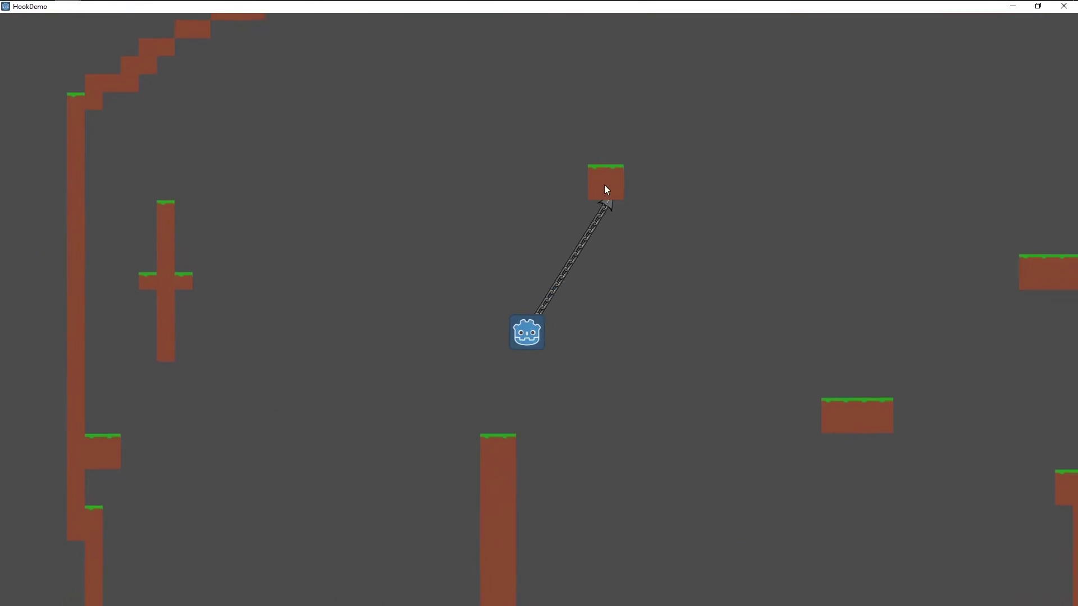
pyautogui.click(532, 360)
pyautogui.click(672, 283)
pyautogui.click(608, 198)
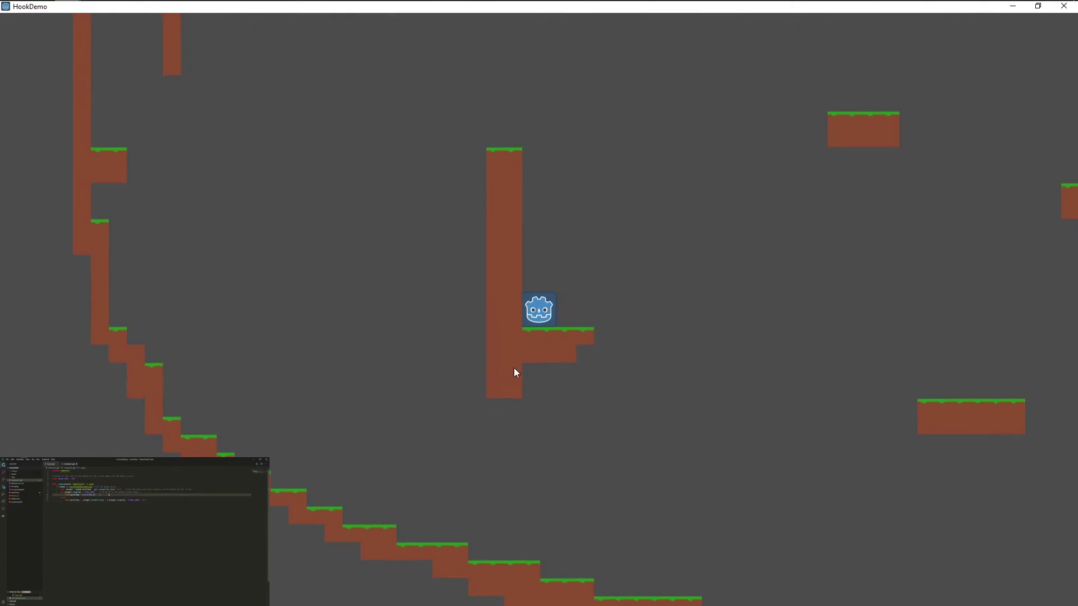
pyautogui.press('space')
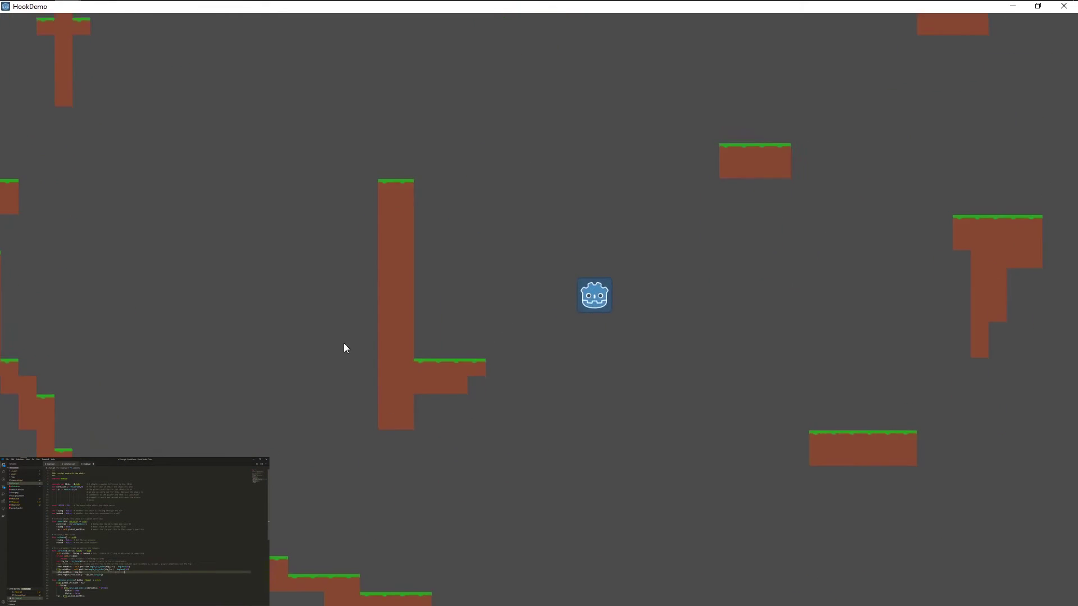
# Swing around the pillar's left side, latch under the ledge, and let go to fly upward
pyautogui.click(343, 348)
pyautogui.click(606, 135)
pyautogui.click(614, 141)
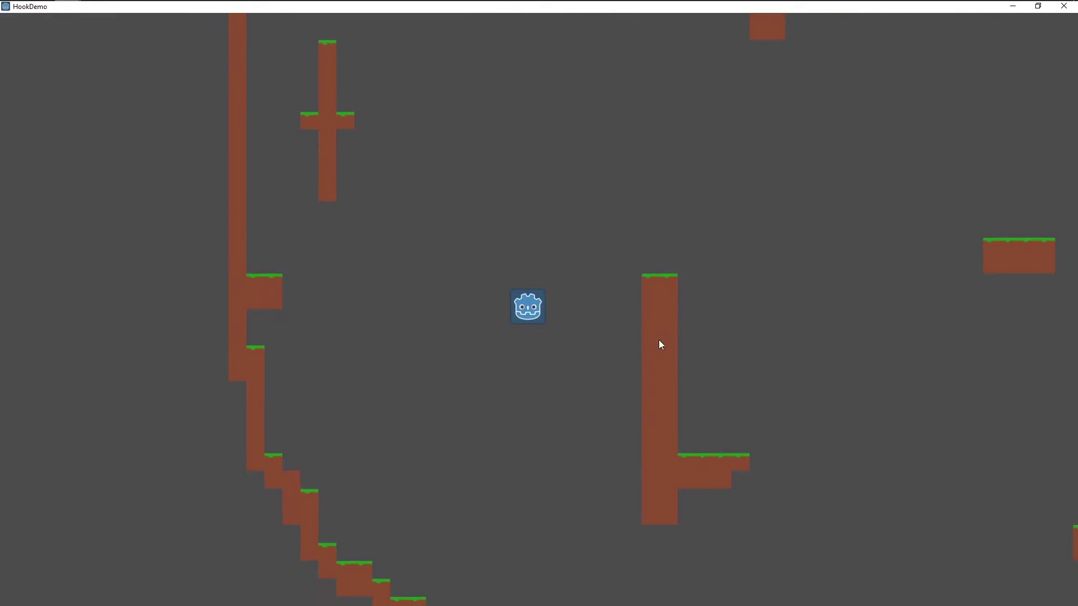
pyautogui.click(750, 282)
pyautogui.click(449, 186)
pyautogui.click(439, 182)
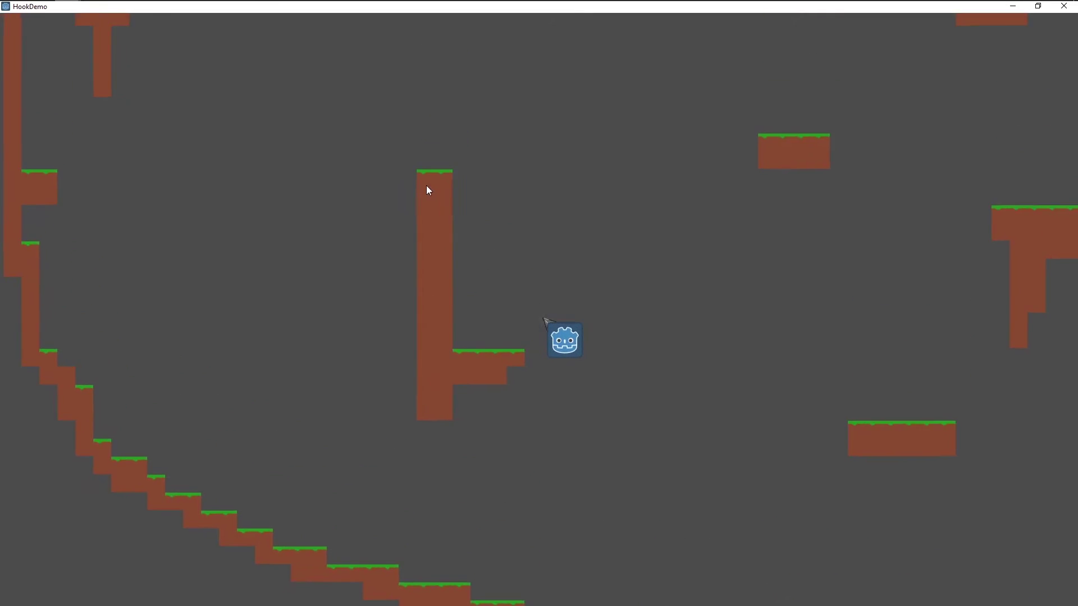
# Hook the pillar's lower side and the ledge to climb up, jump, and re-hook the ledge underside
pyautogui.click(756, 339)
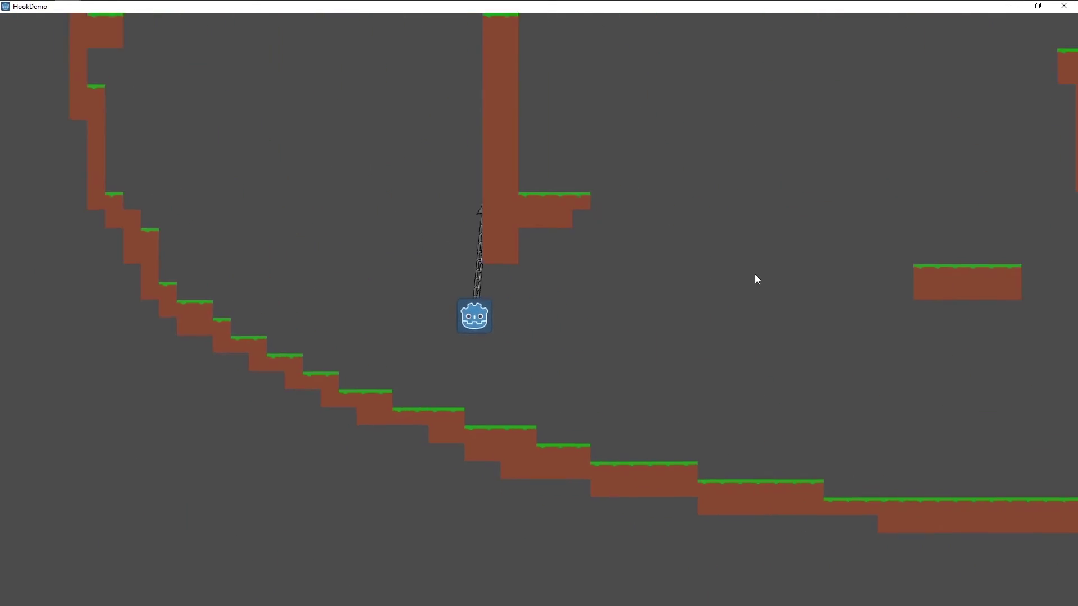
pyautogui.click(445, 192)
pyautogui.press('space')
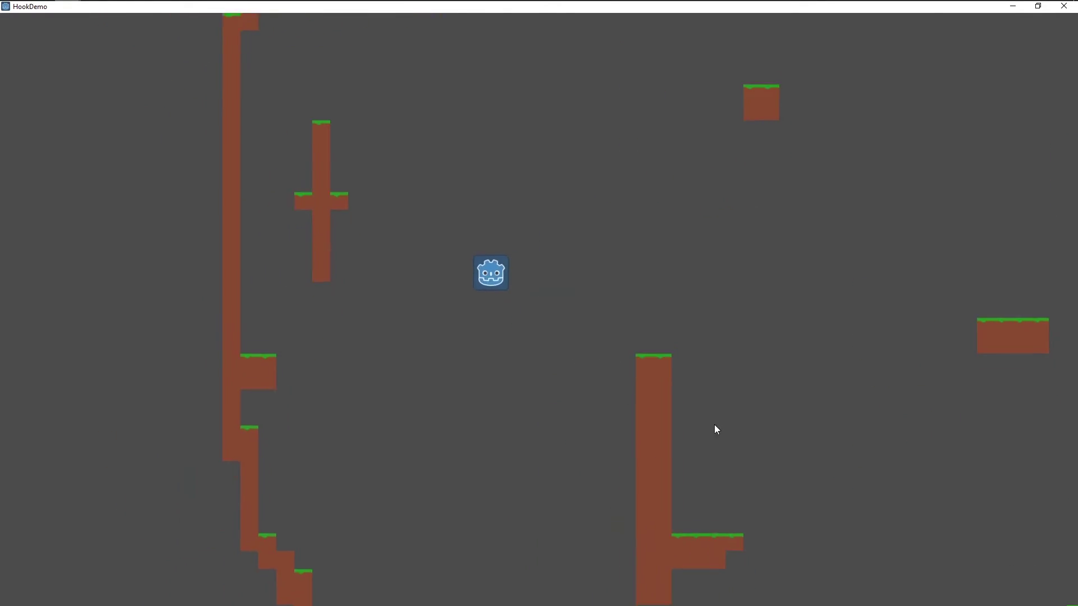
pyautogui.click(752, 382)
pyautogui.click(553, 190)
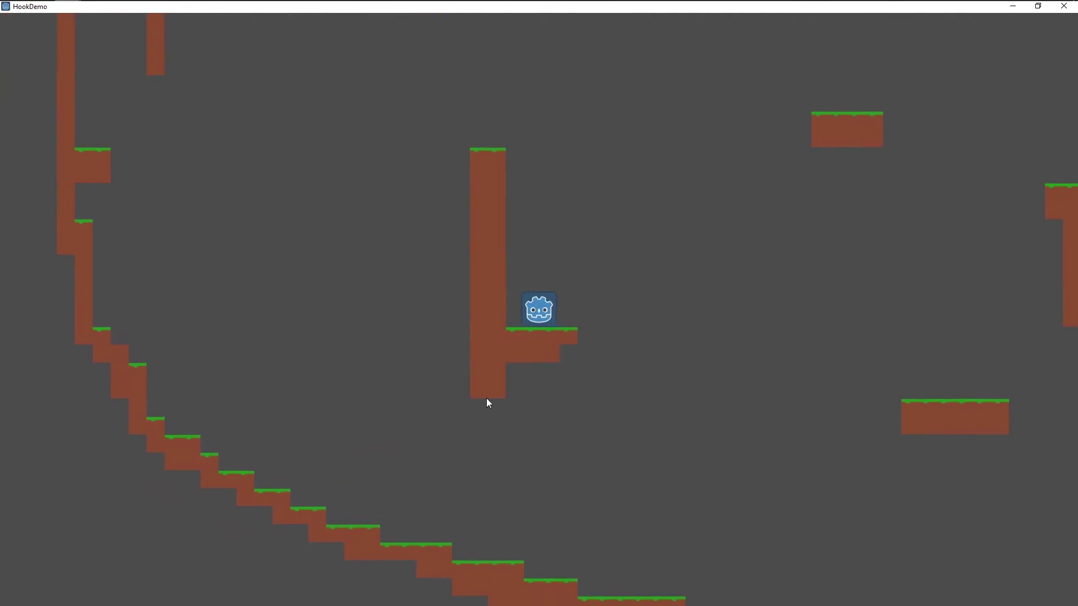